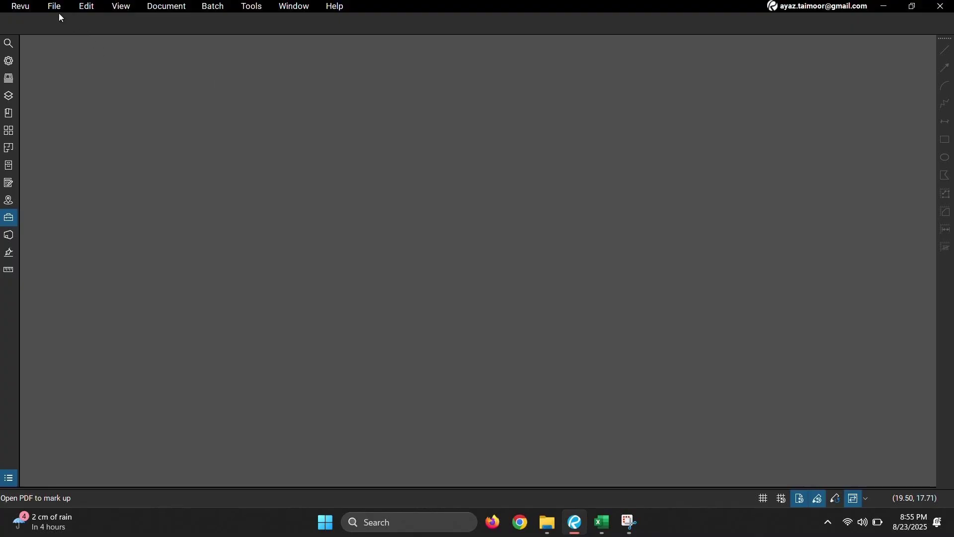
Open the recently used BG Floor Plan.pdf from the Quantity Linking folder
click(58, 9)
mouse_move(112, 55)
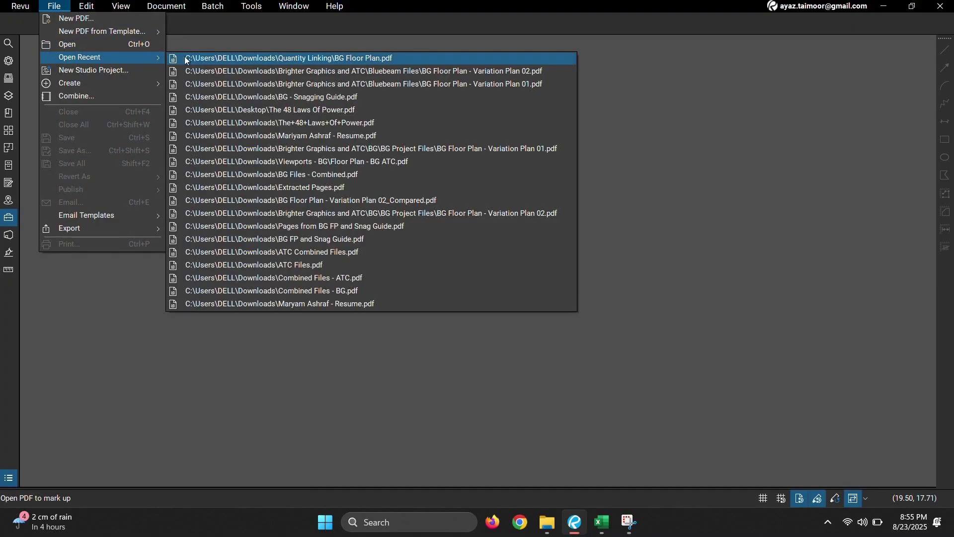
click(200, 57)
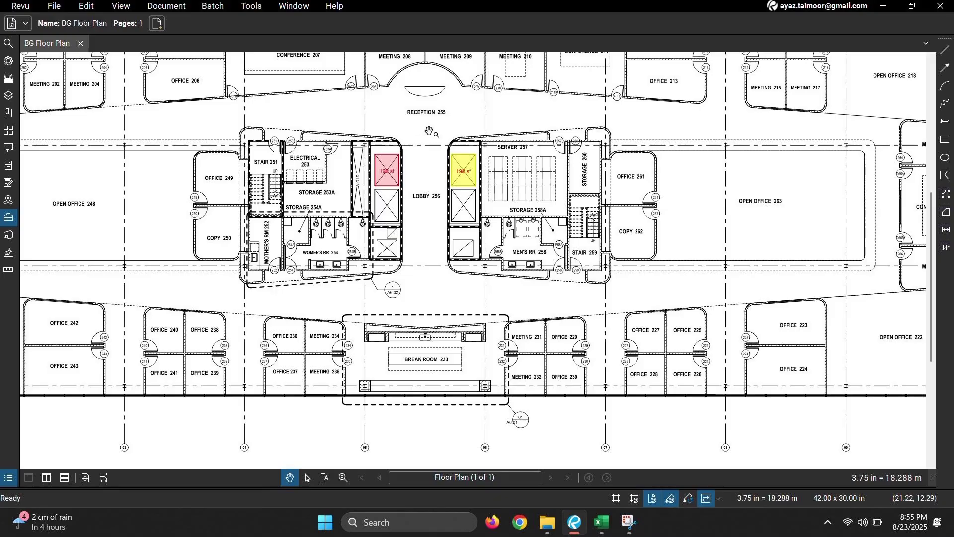
scroll(456, 148, up, 5)
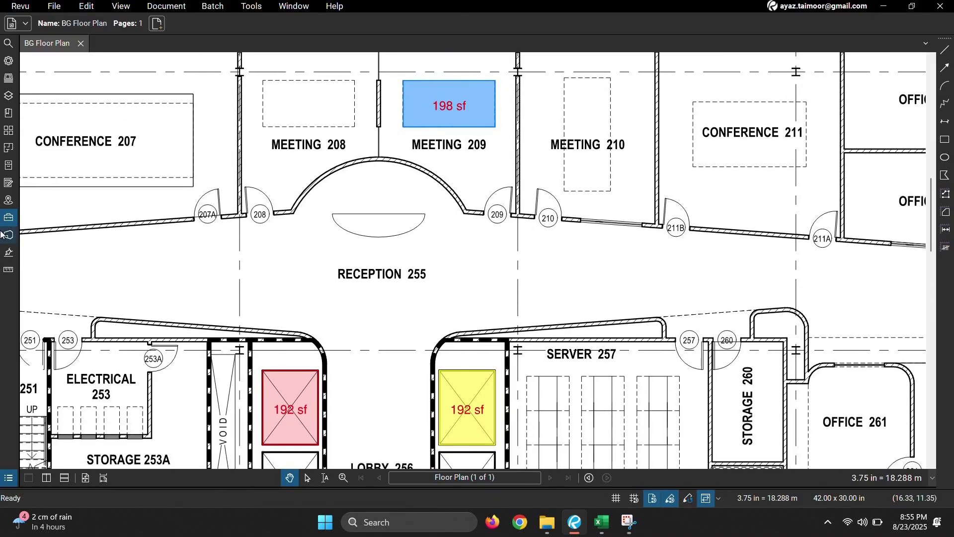
Review the Measurements tool set and the area measurements in the markups list of the floor plan
key(ctrl+shift+v)
click(8, 218)
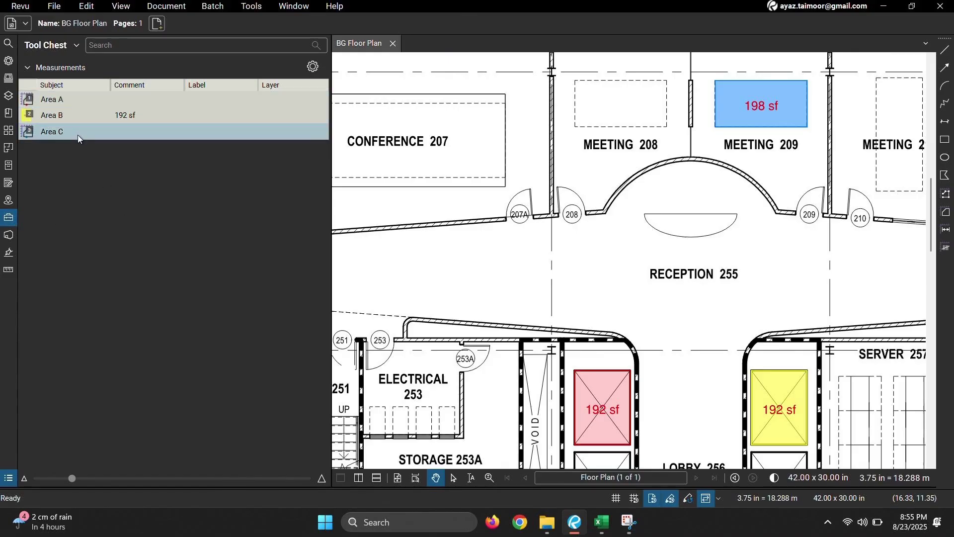
click(9, 478)
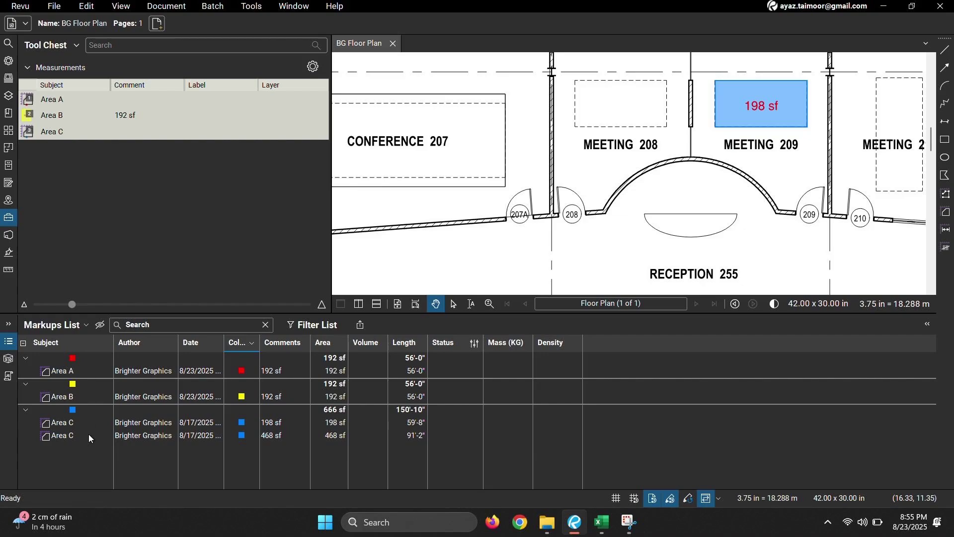
click(7, 345)
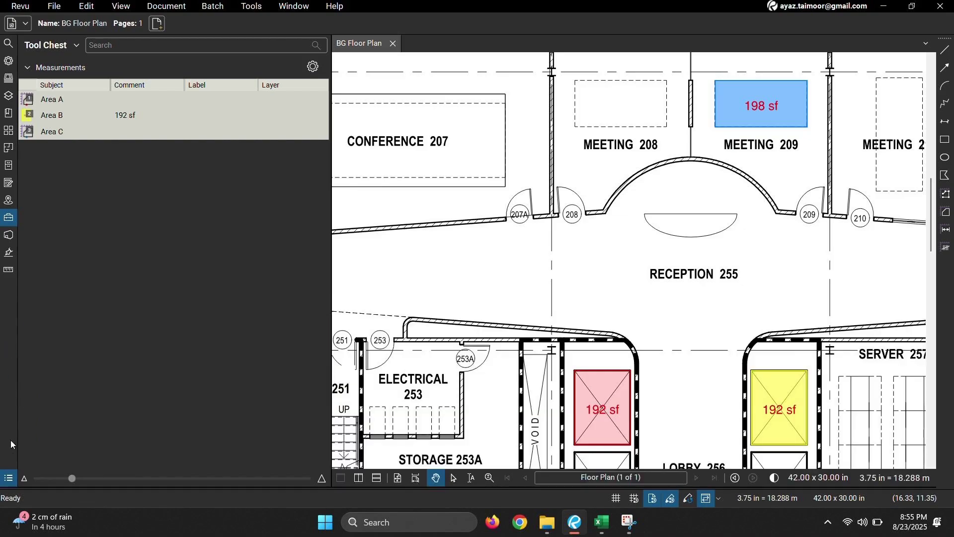
click(9, 219)
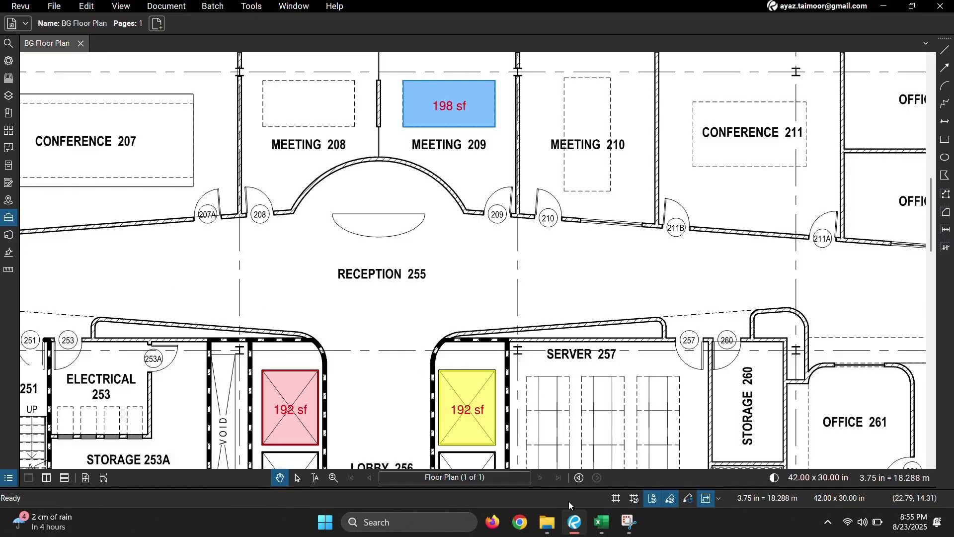
Switch to the Revu Quantities workbook in Excel and enter Flooring, Carpeting and Wooden in cells B2 to B4
click(600, 520)
drag(76, 172, 82, 210)
click(152, 174)
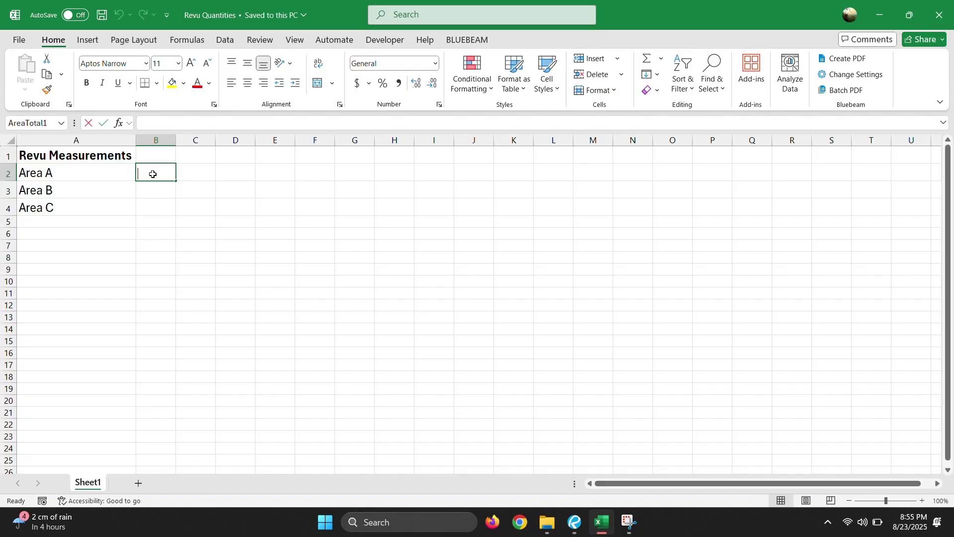
text(Flooring)
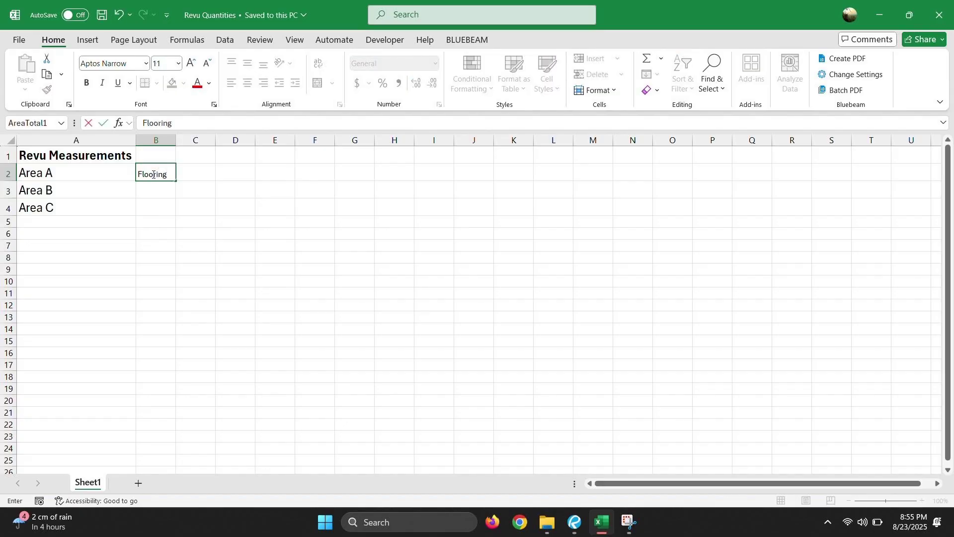
key(Return)
text(Carpeting)
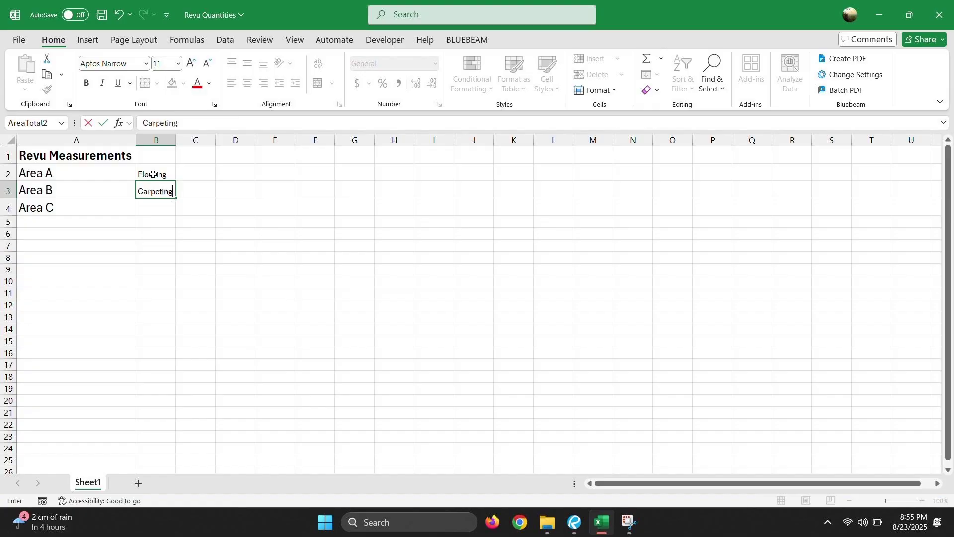
key(Return)
text(Wood)
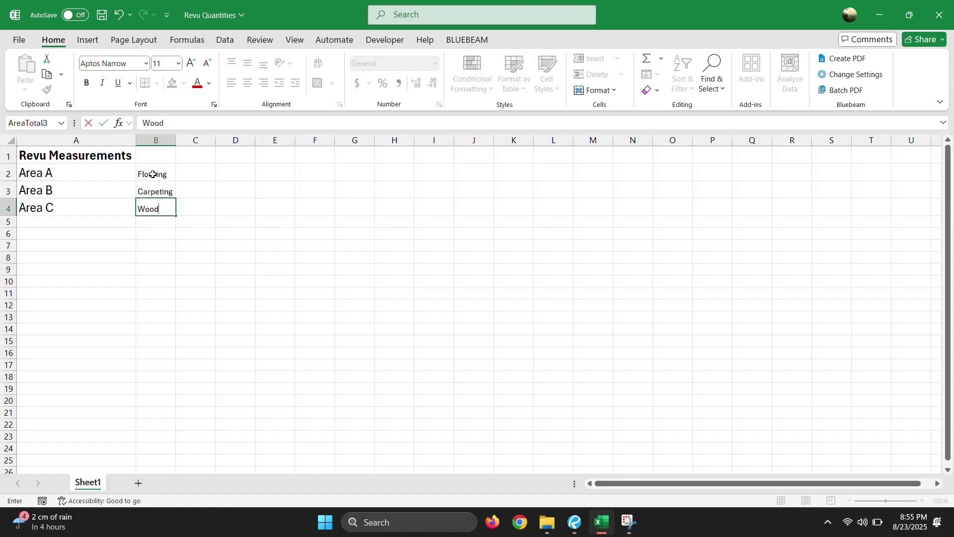
text(en)
key(Return)
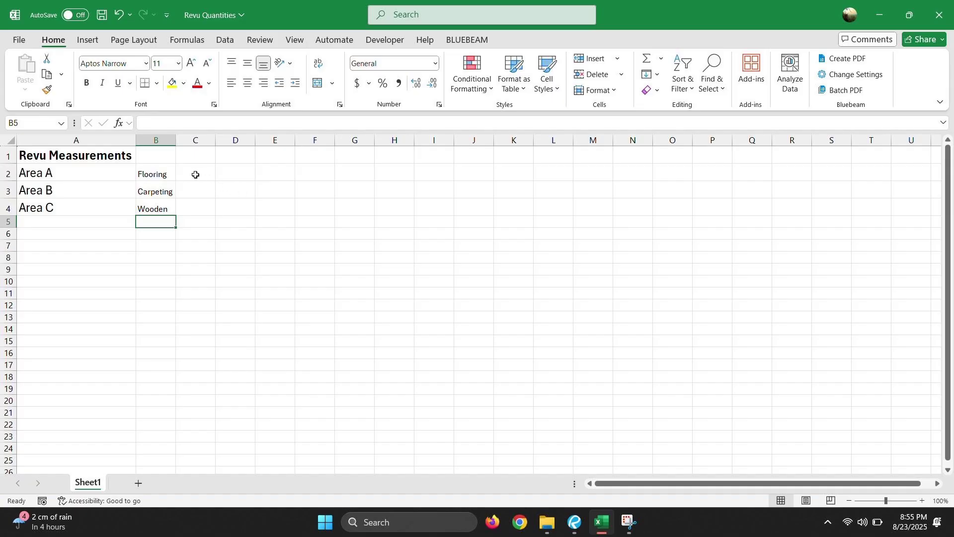
drag(194, 174, 199, 203)
click(281, 206)
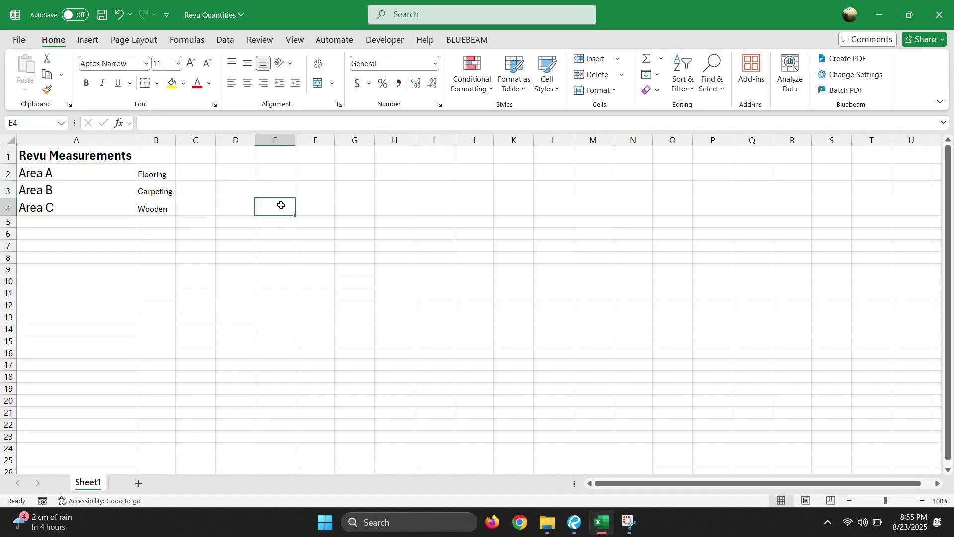
key(alt+Tab)
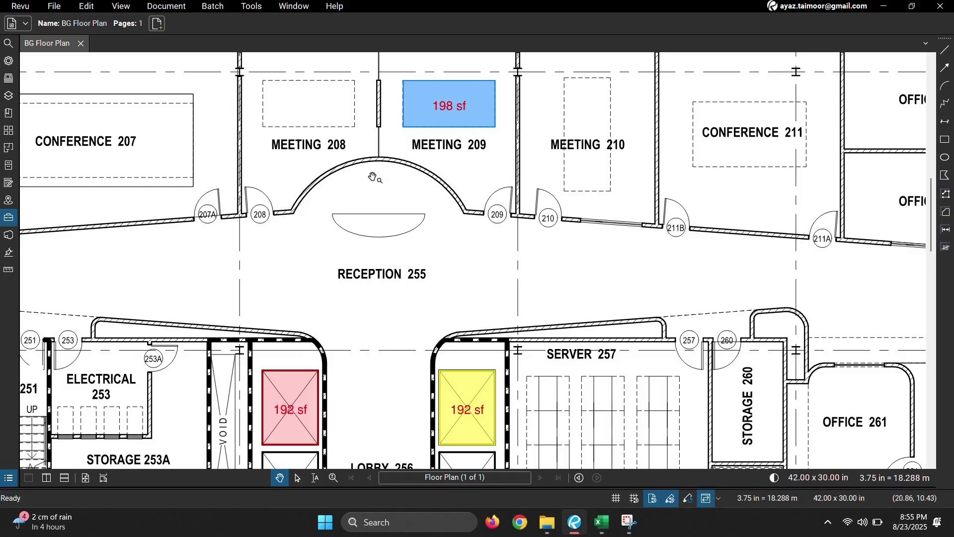
scroll(527, 251, down, 1)
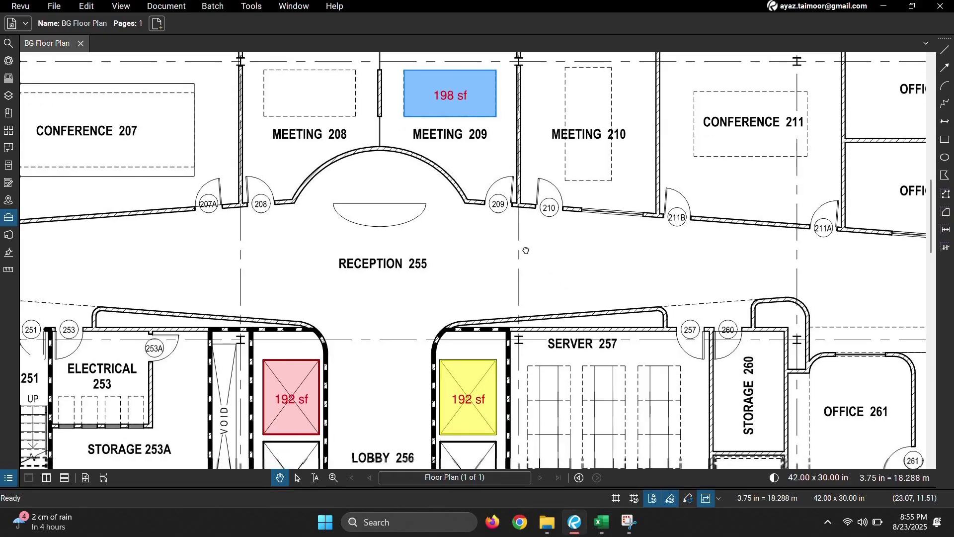
key(alt+Tab)
Confirm the Quantity Link preferences with cell fill color, units and markup quantity all enabled
click(208, 173)
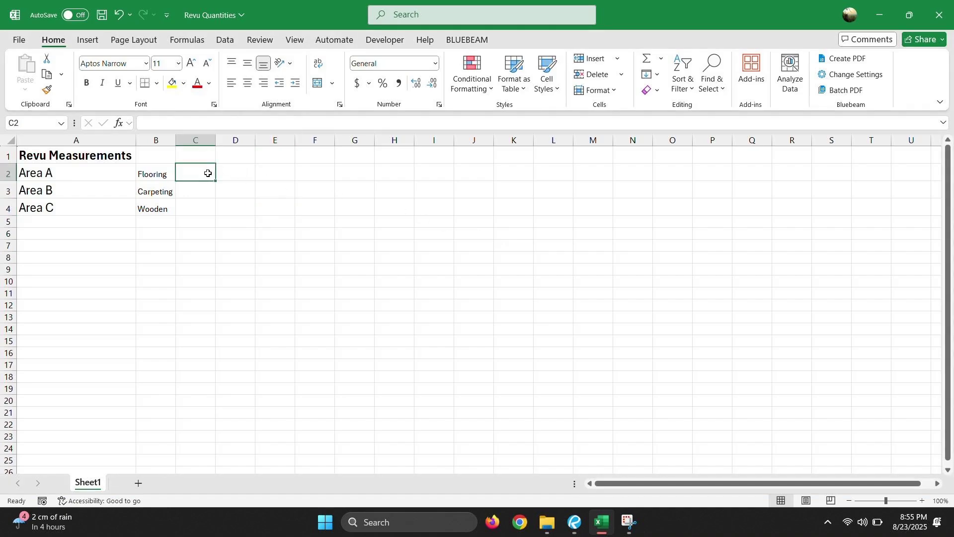
right_click(208, 174)
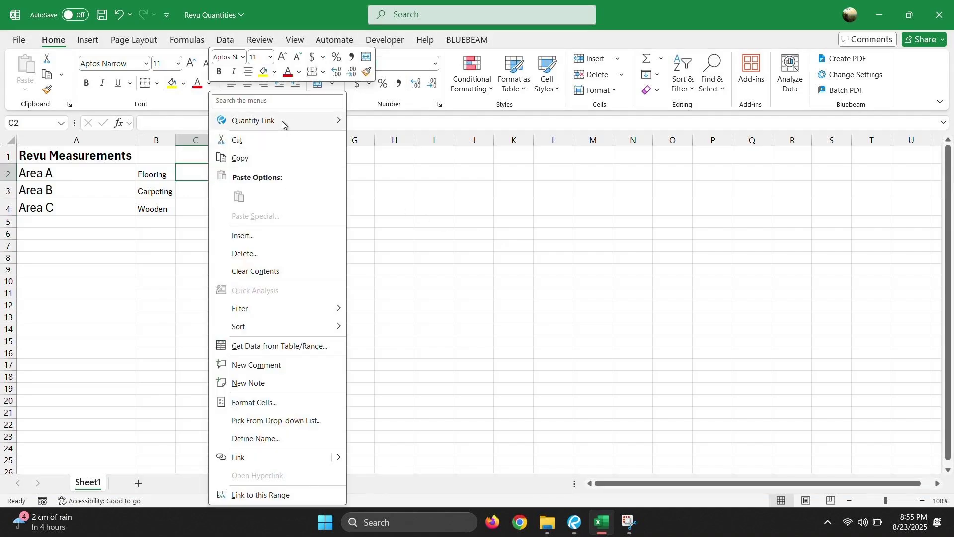
mouse_move(285, 125)
click(385, 142)
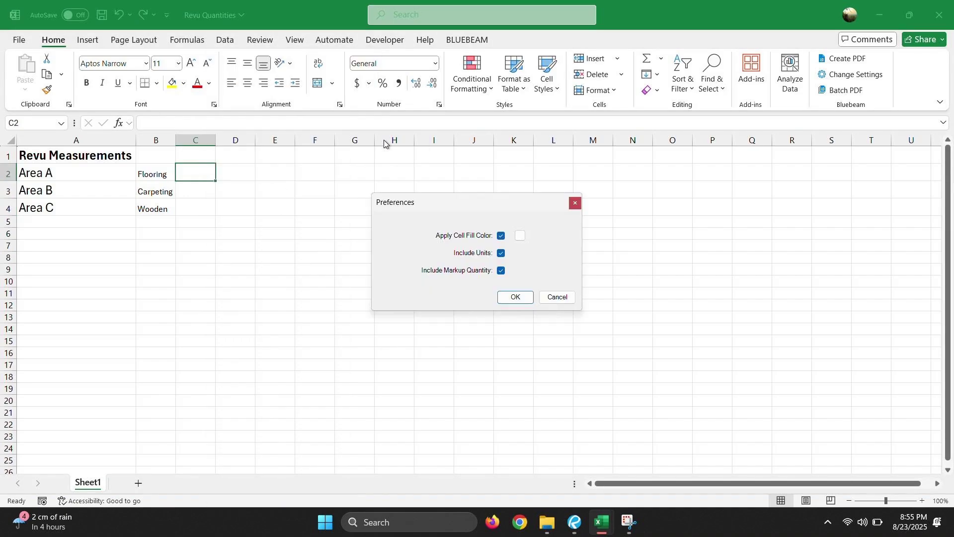
click(501, 254)
click(502, 272)
click(502, 255)
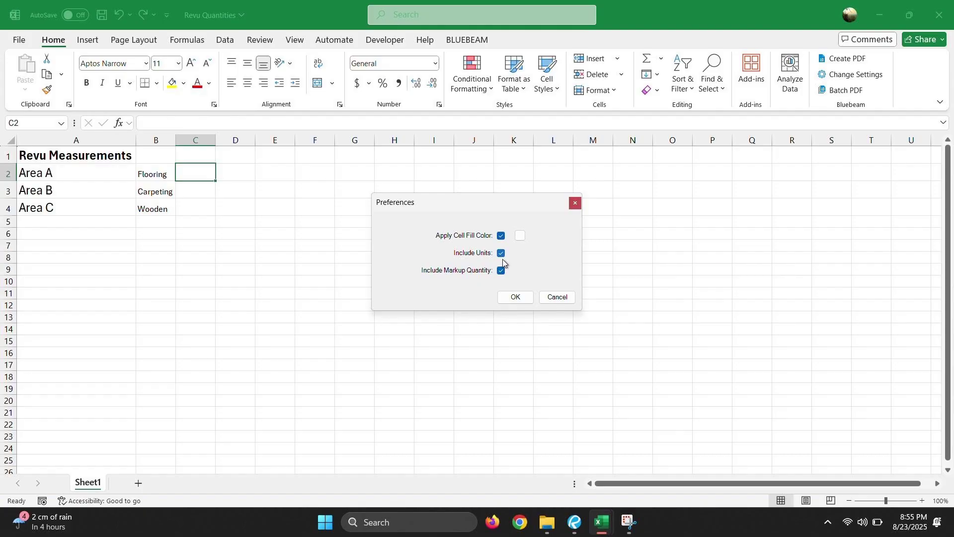
click(516, 297)
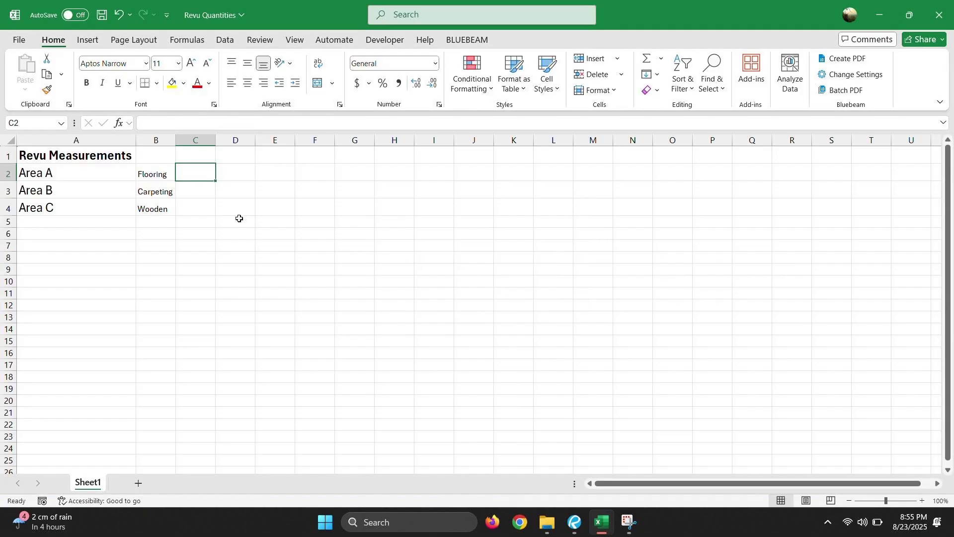
Start a new quantity link in cell C2 and link BG Floor Plan.pdf to the workbook with all pages
right_click(198, 175)
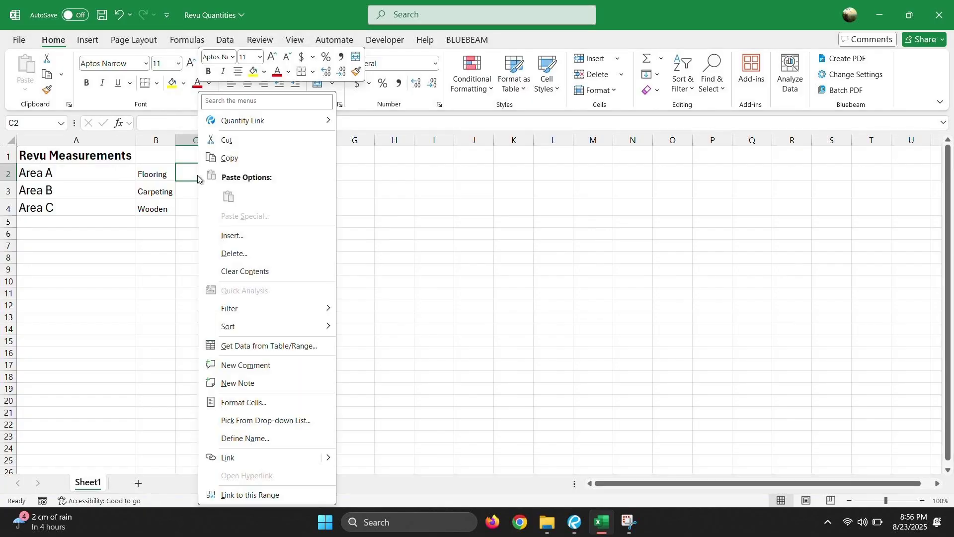
mouse_move(306, 123)
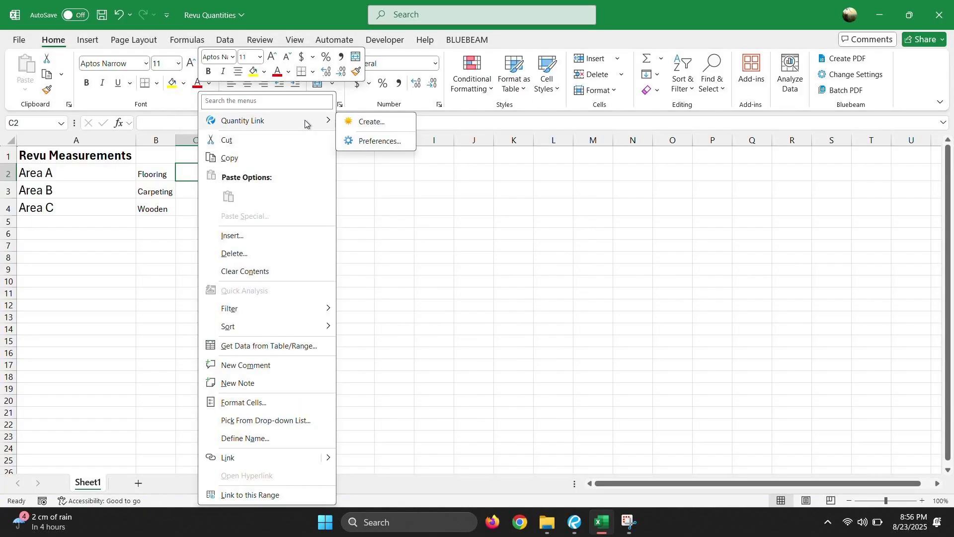
click(384, 121)
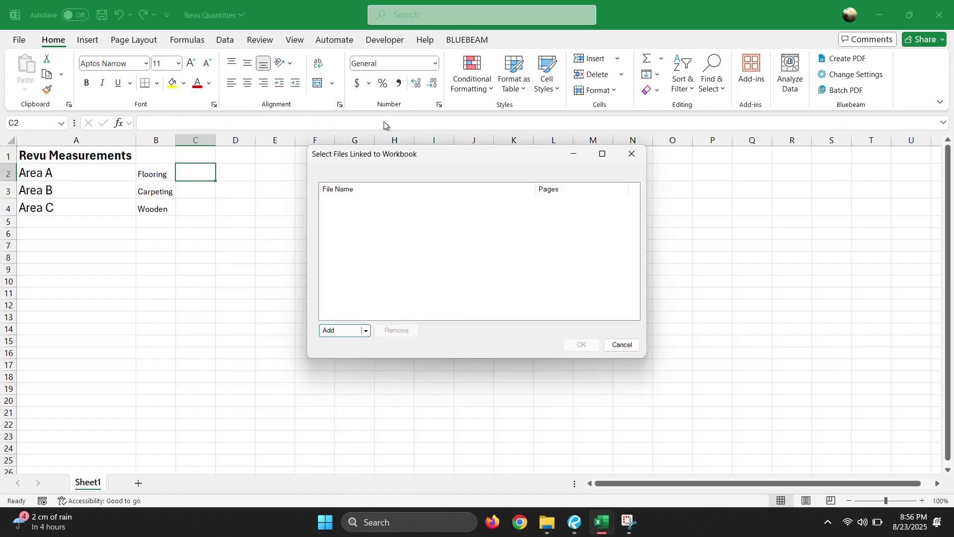
key(alt+Tab)
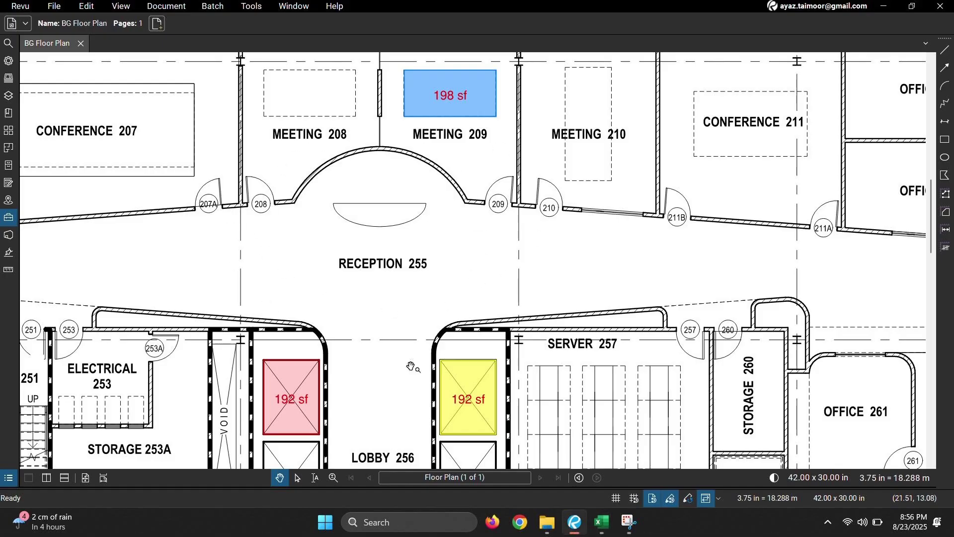
key(alt+Tab)
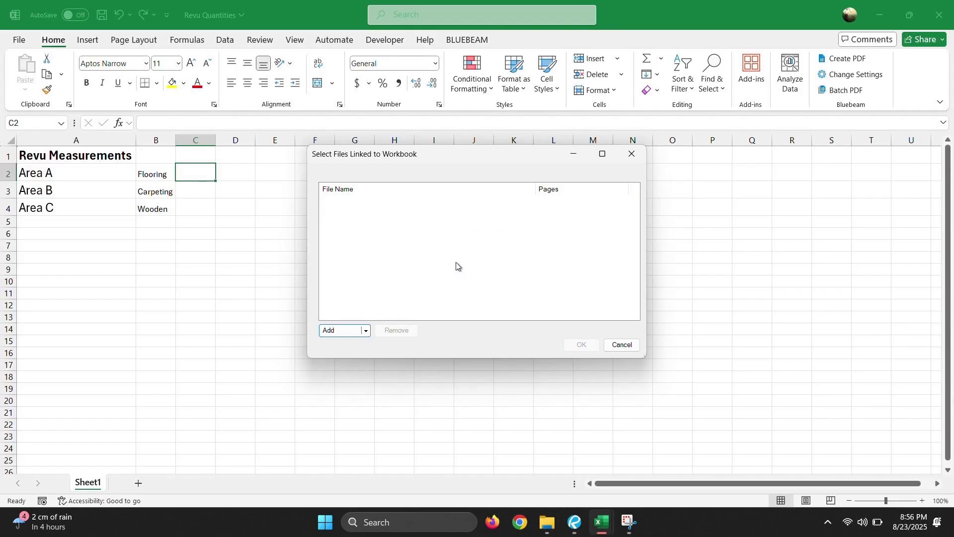
click(339, 331)
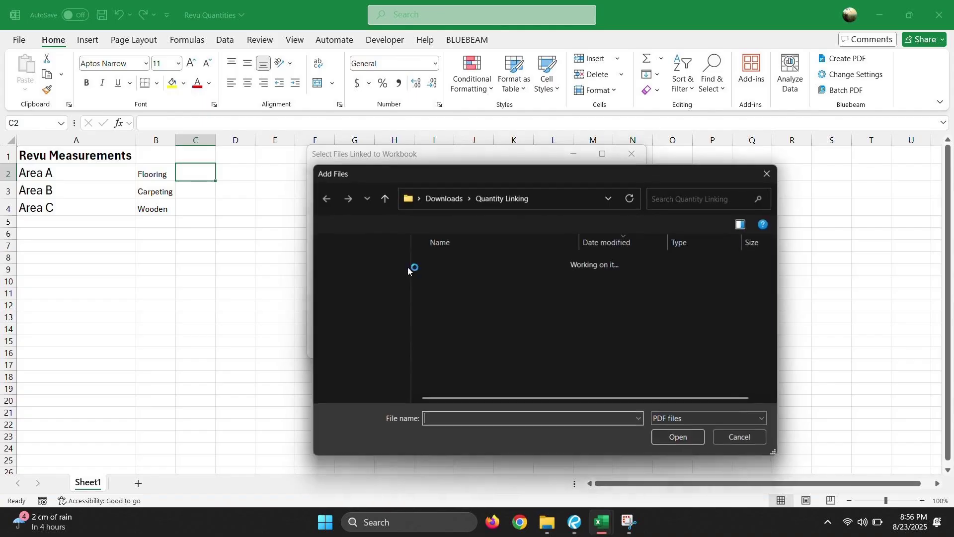
double_click(461, 280)
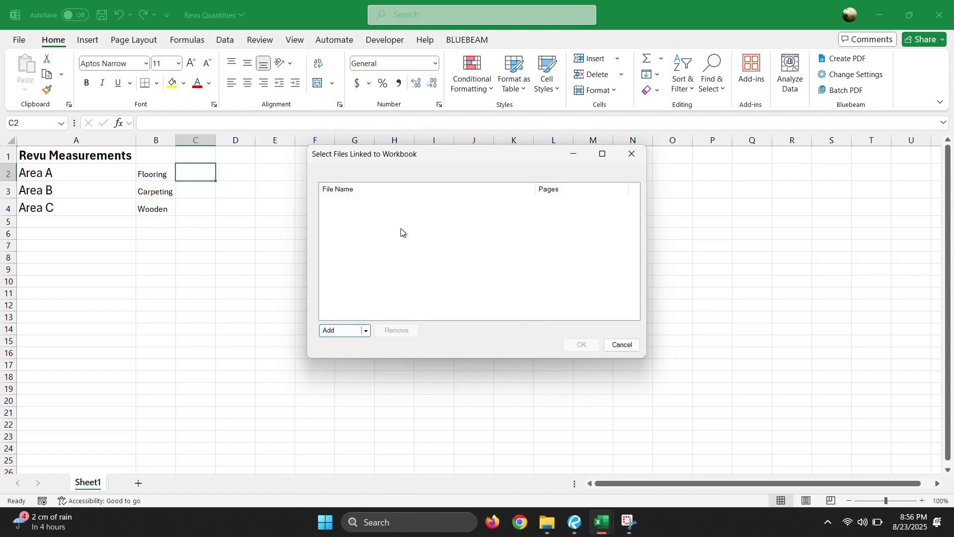
click(391, 202)
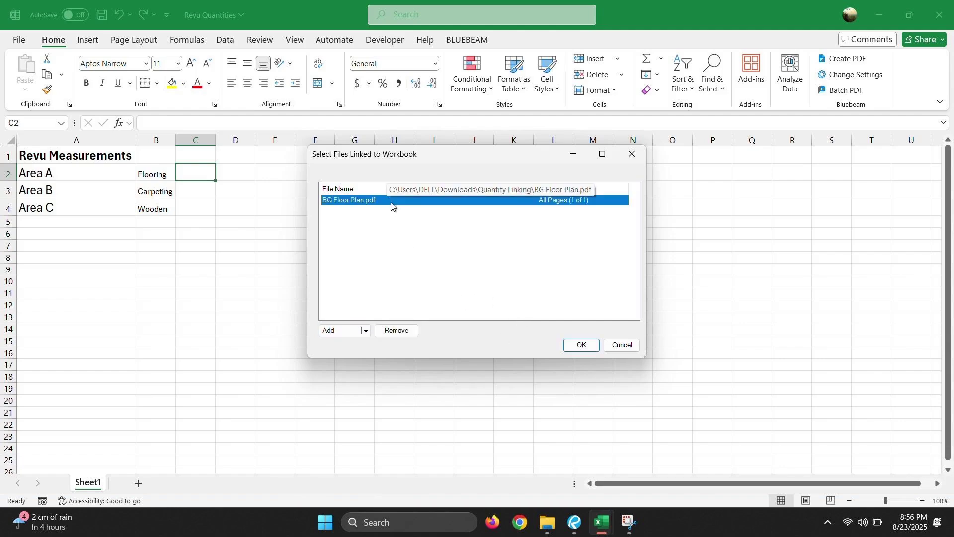
click(582, 346)
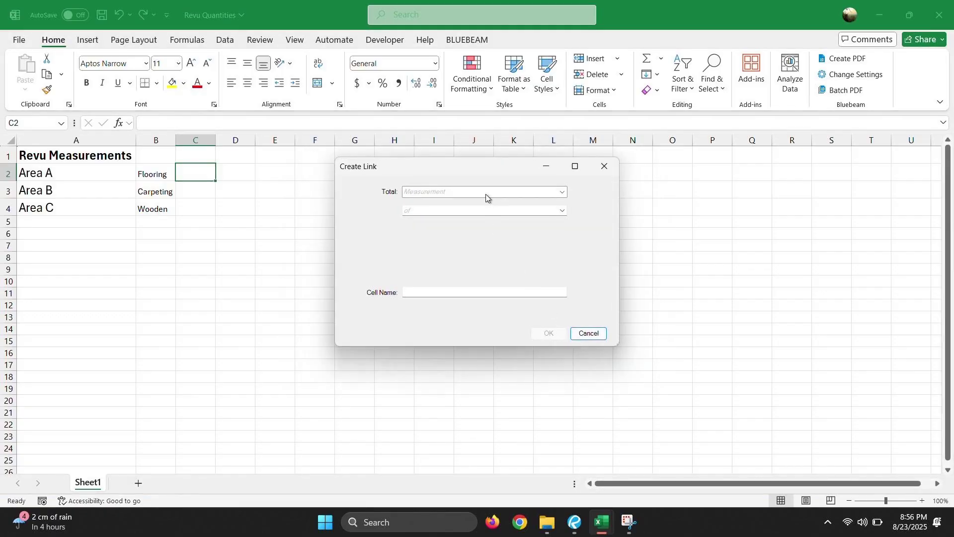
Create the link in C2 as the total Area of markups with the subject Area A
click(486, 195)
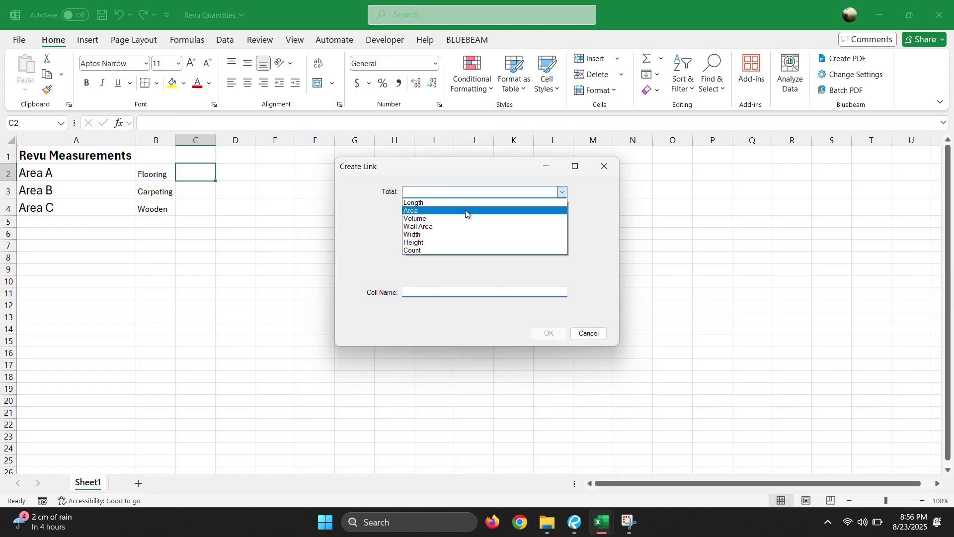
click(468, 210)
click(509, 212)
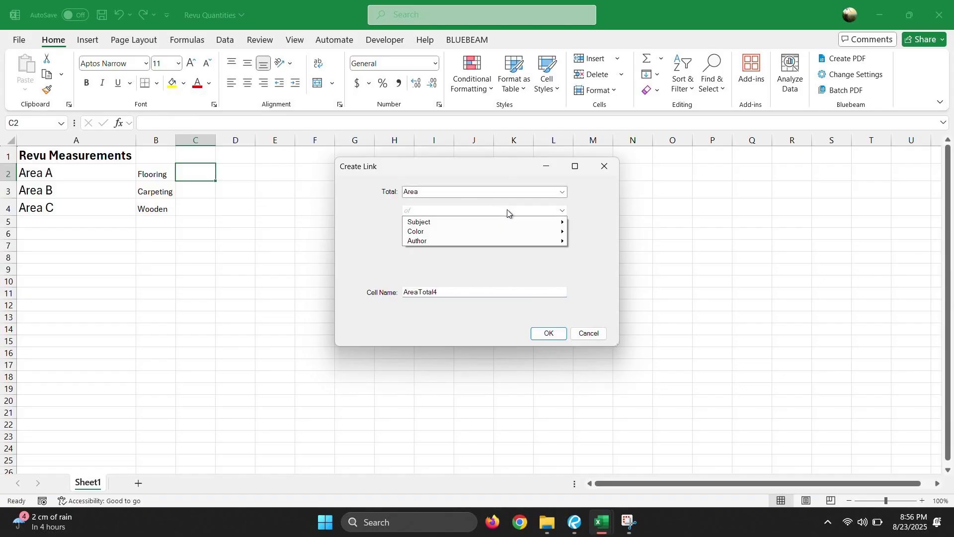
mouse_move(495, 226)
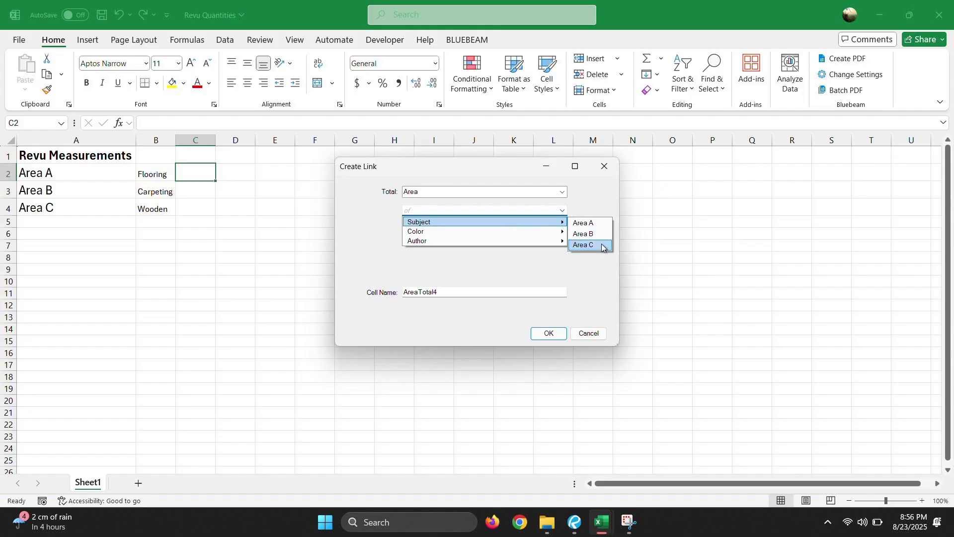
click(592, 225)
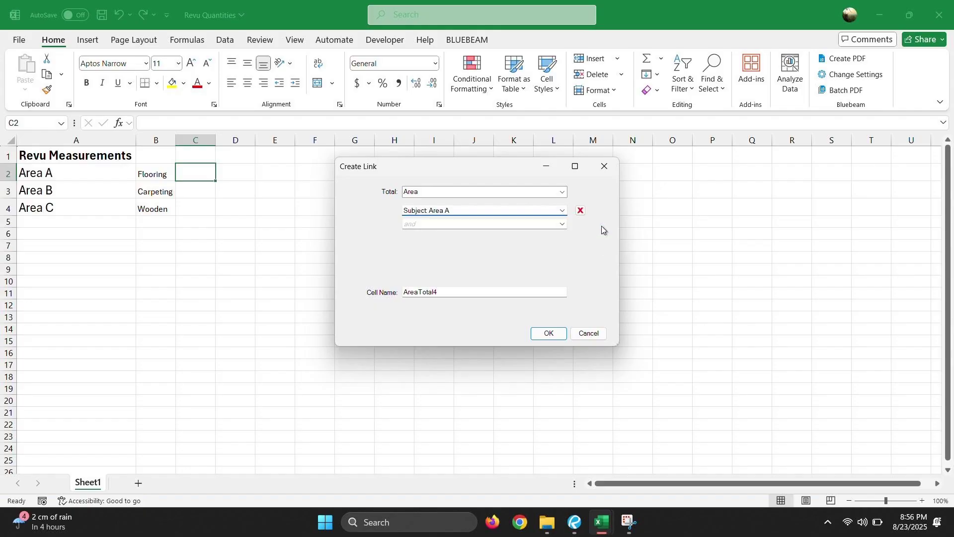
click(551, 334)
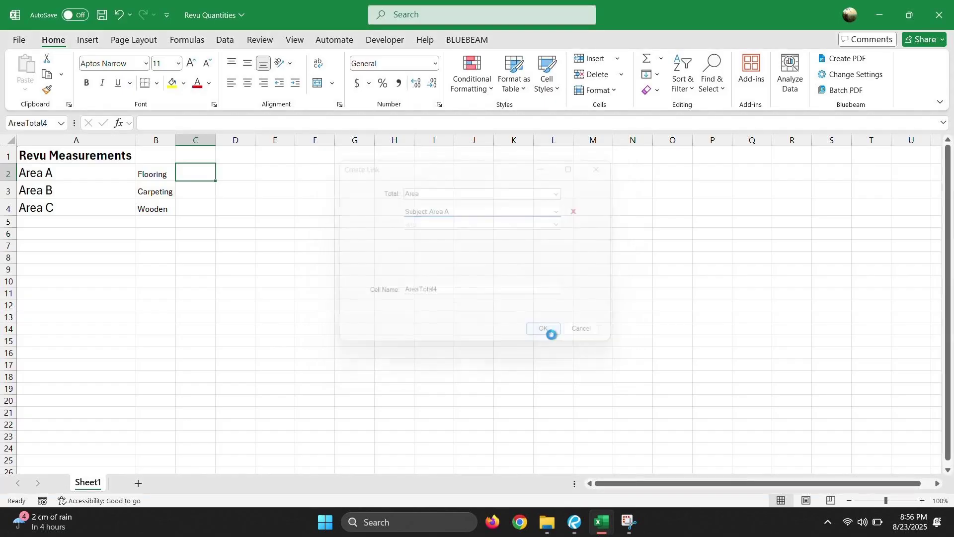
click(395, 296)
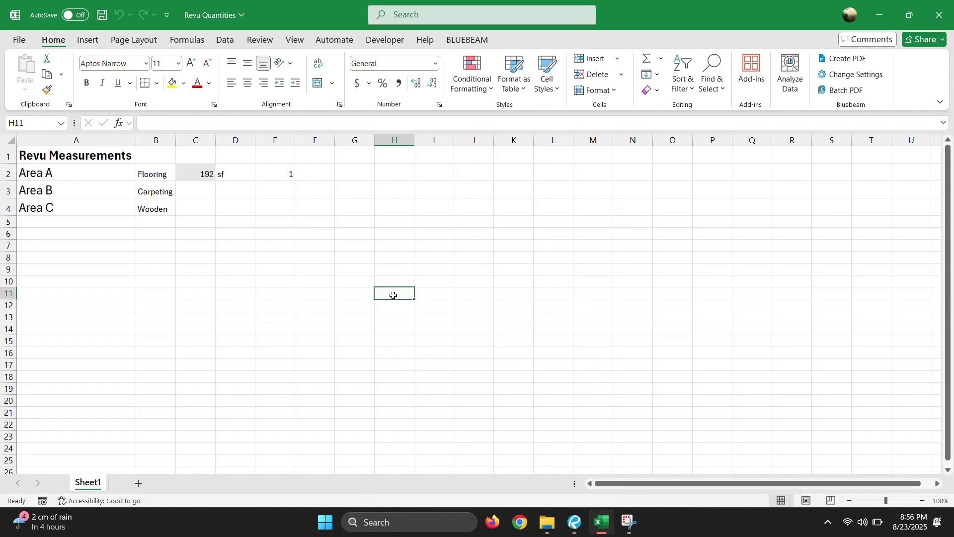
Compare the linked Area A total and markup quantity in row 2 with the Area A entry in Revu's Markups List
click(204, 172)
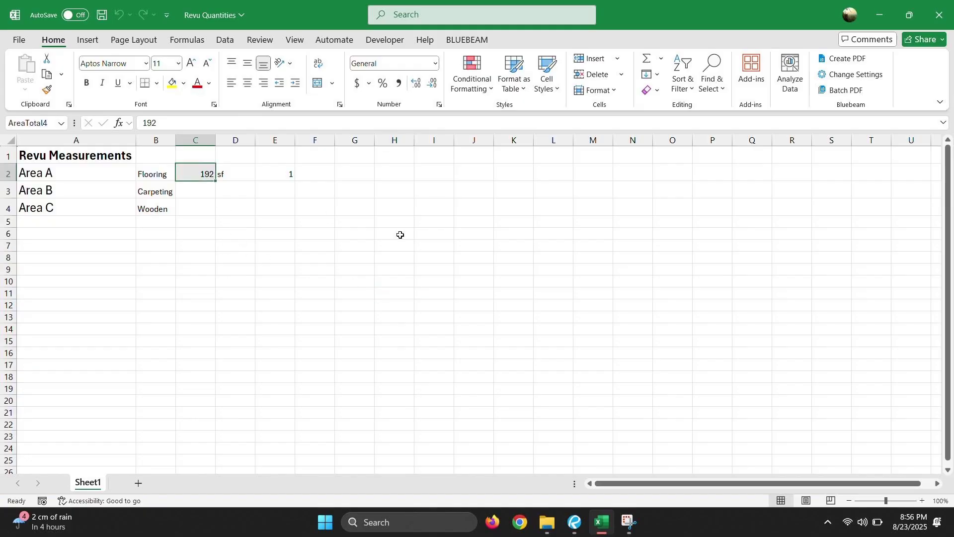
click(277, 175)
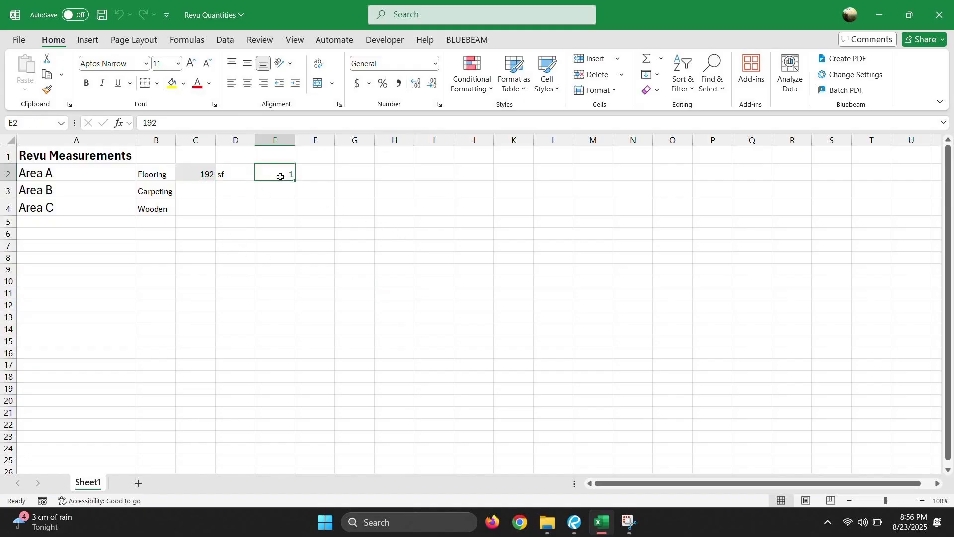
key(alt+Tab)
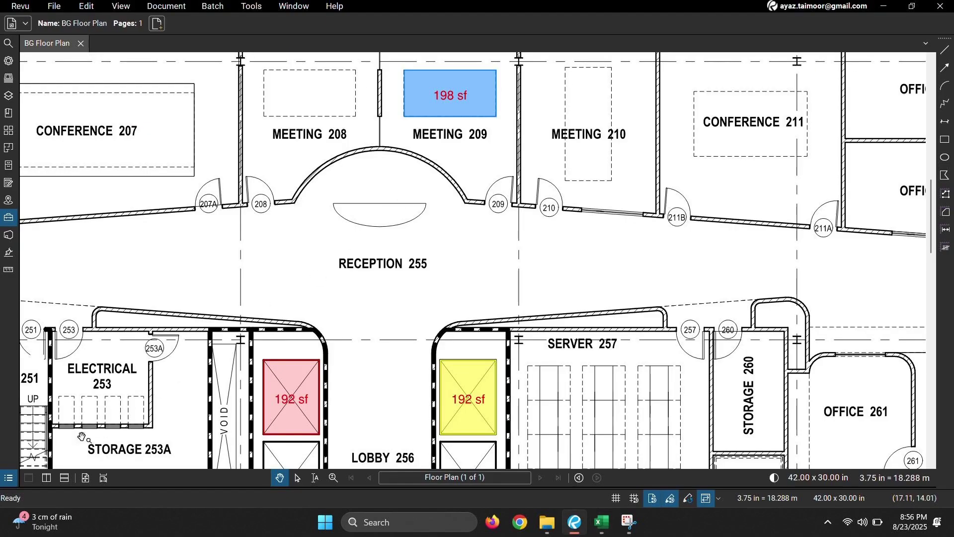
click(2, 478)
click(76, 370)
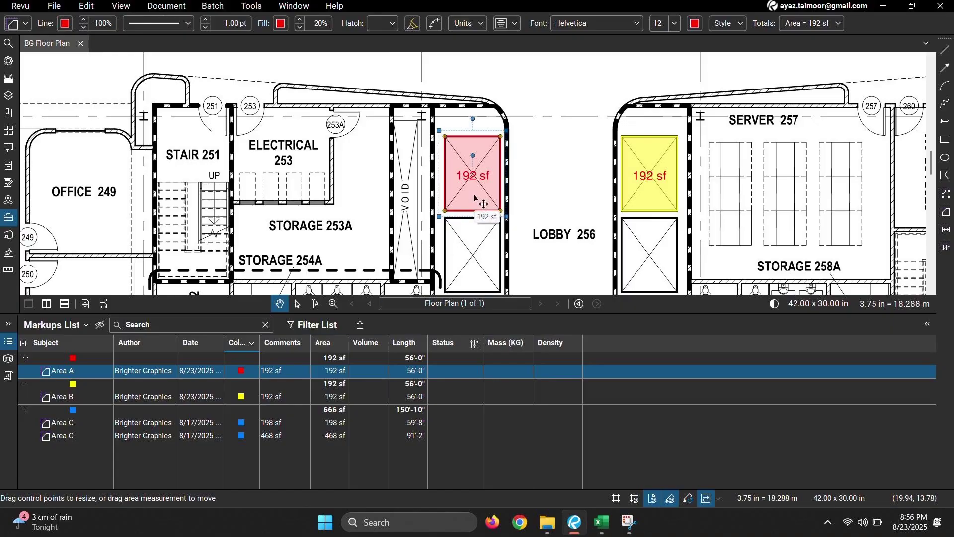
Measure the westernmost rack block in Server 257 with the saved Area A tool, covering about 204 sf
click(9, 217)
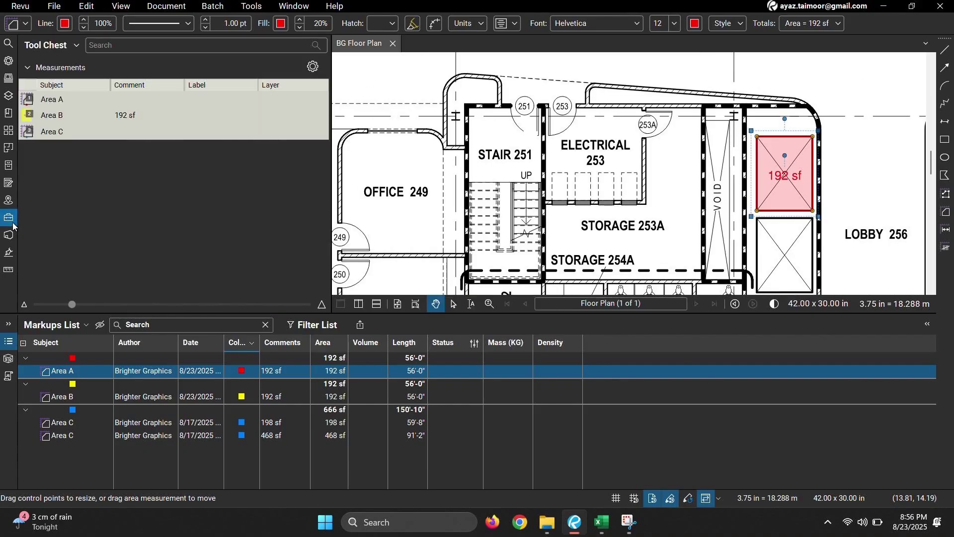
click(61, 104)
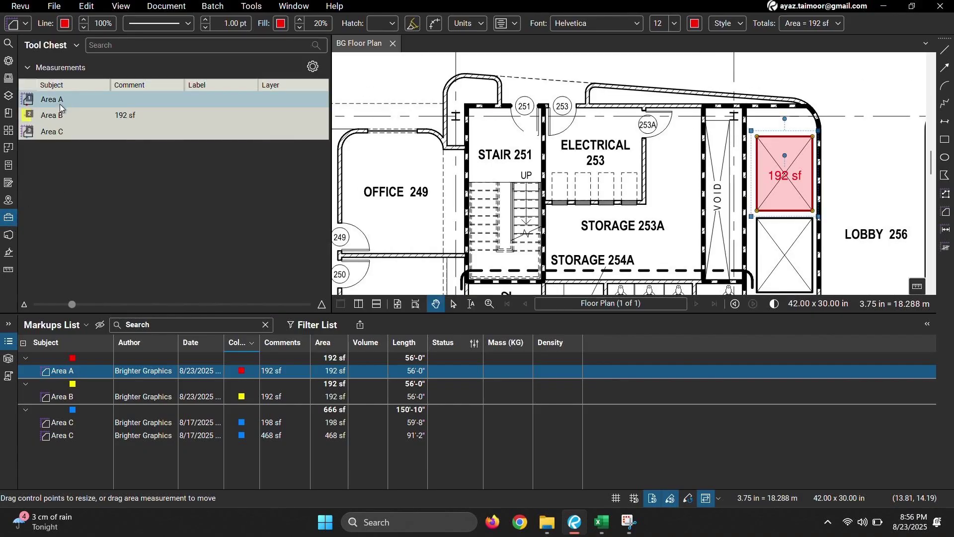
click(8, 220)
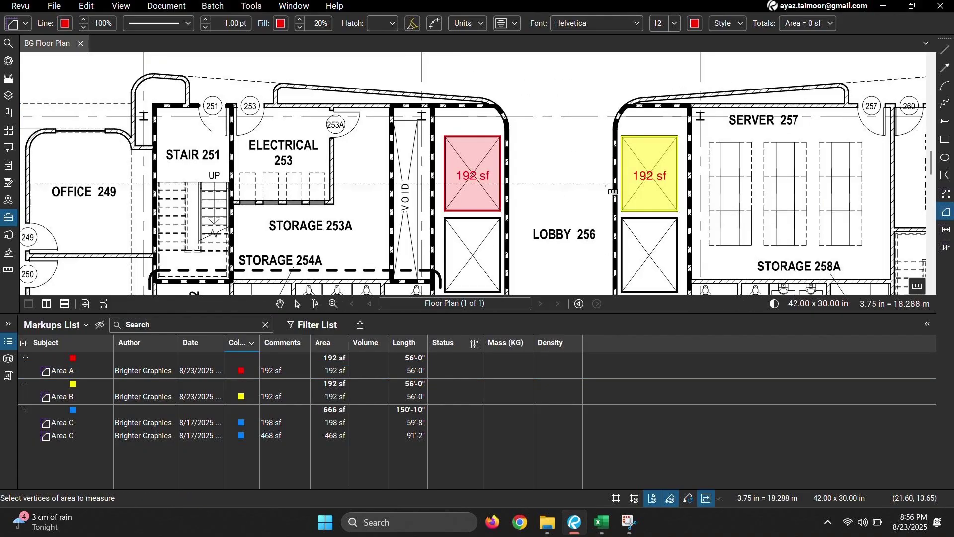
drag(710, 143, 753, 246)
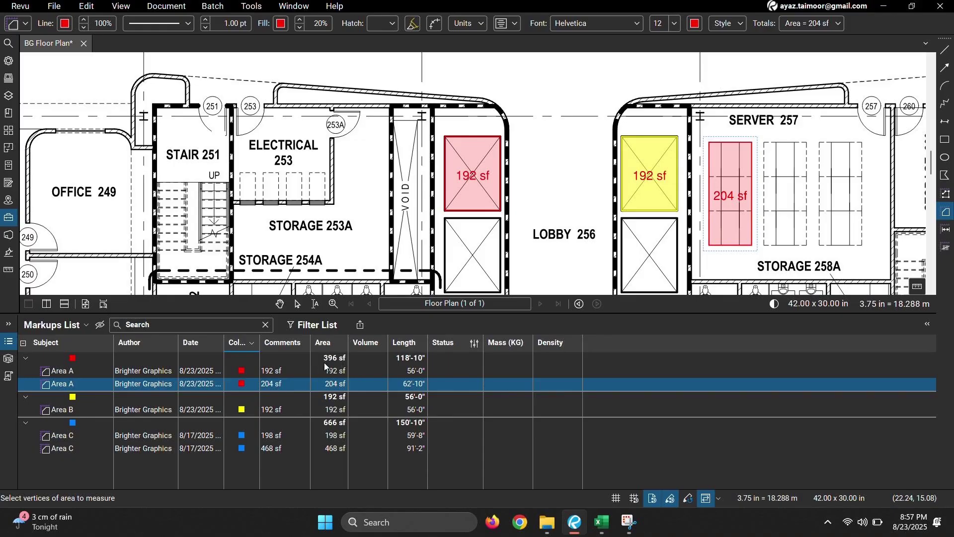
Switch to the Revu Quantities workbook in Excel and check the linked area in C2 and markup quantity in E2
key(alt+Tab)
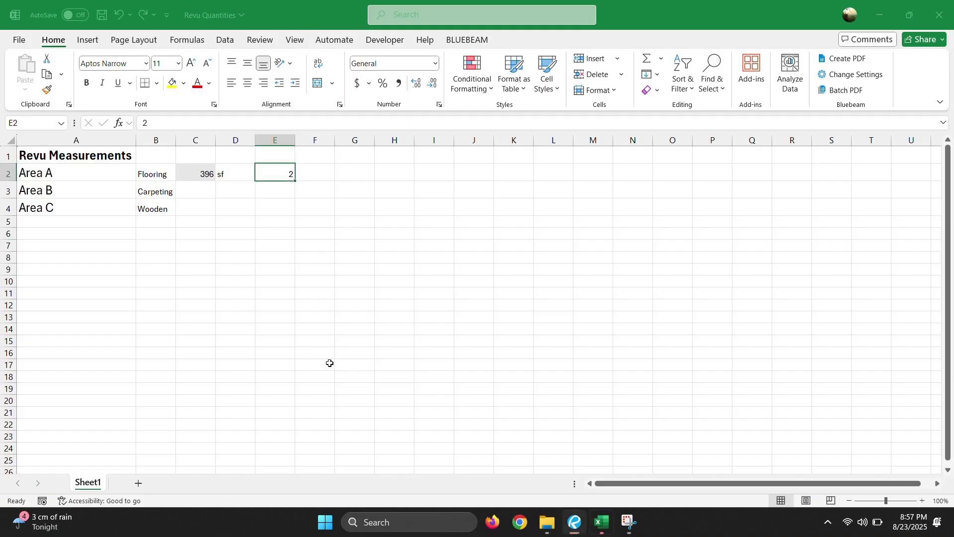
click(224, 208)
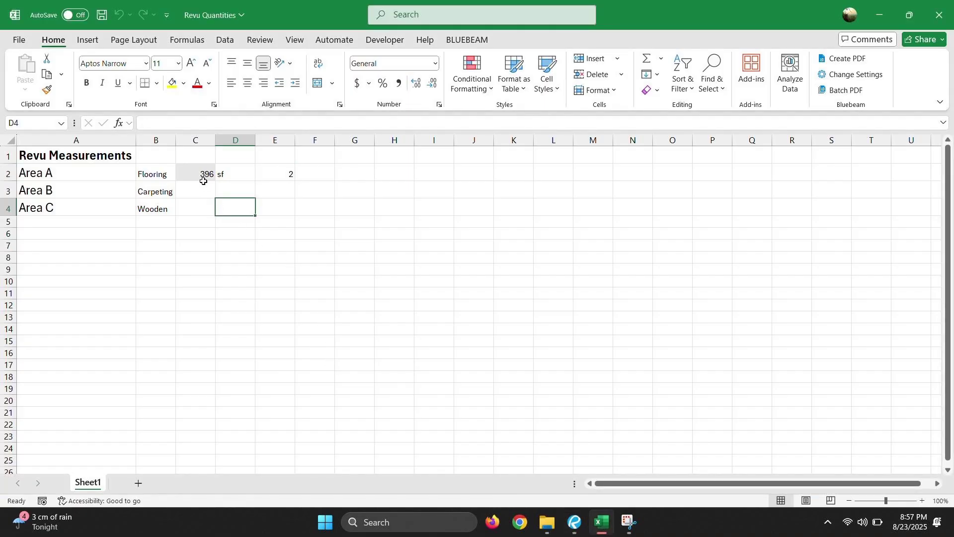
click(281, 179)
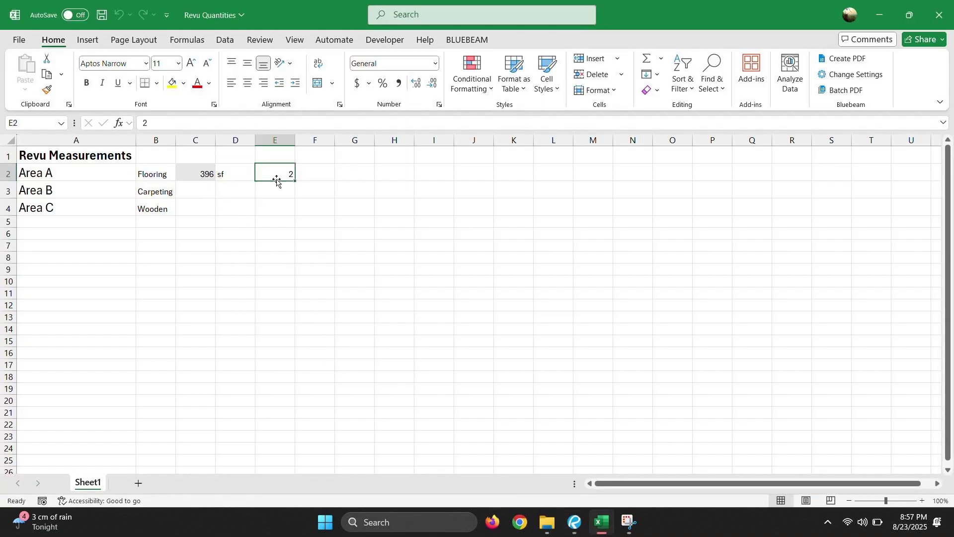
click(193, 174)
click(337, 195)
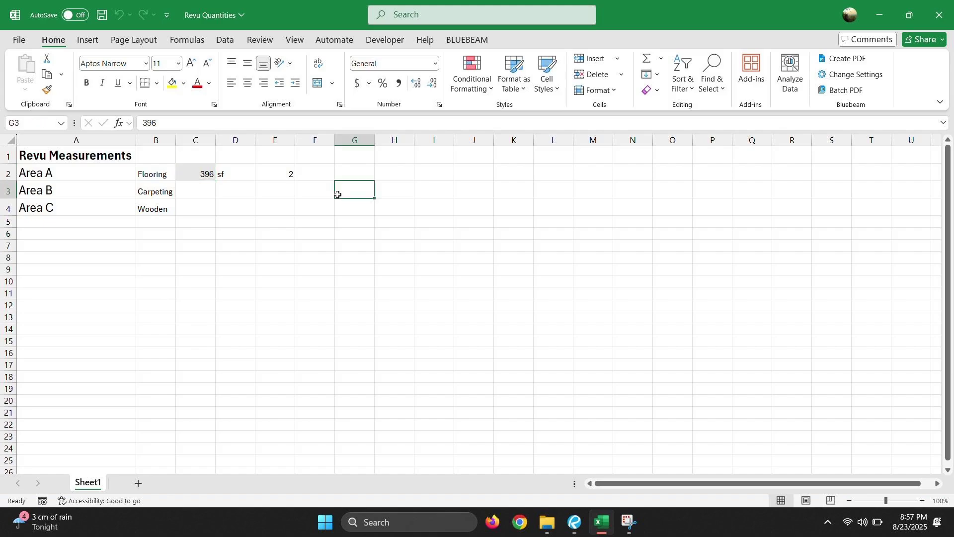
Enter Area D in cell A5 and Tiling in cell B5
click(122, 222)
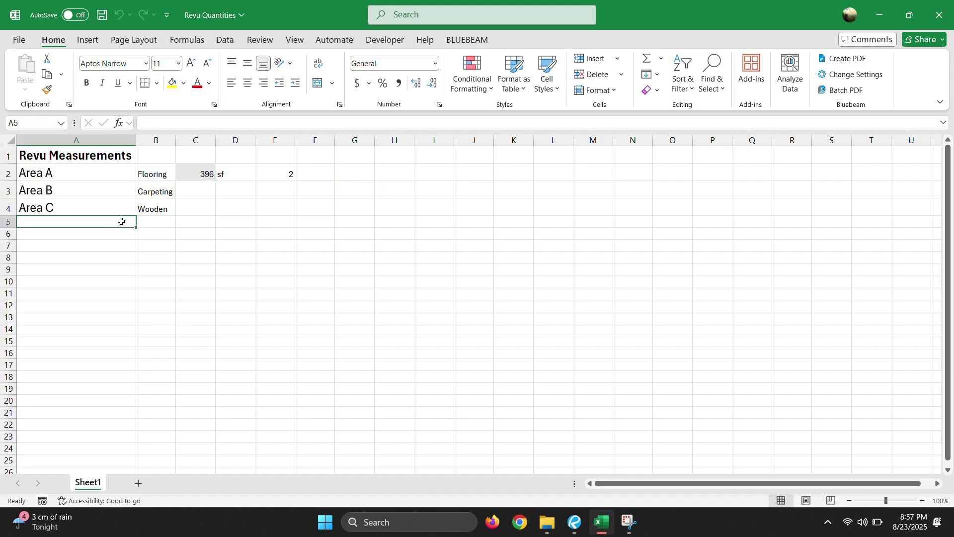
text(Area D)
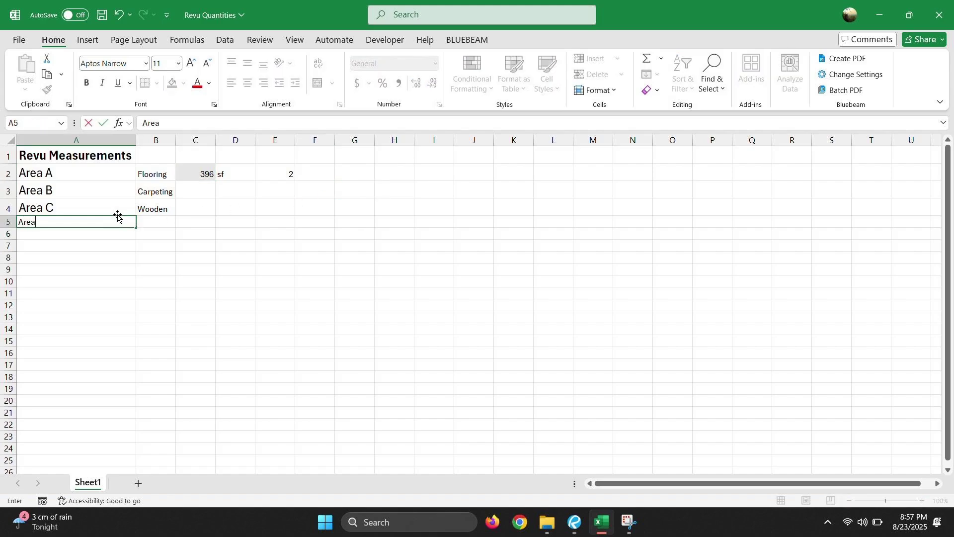
click(171, 237)
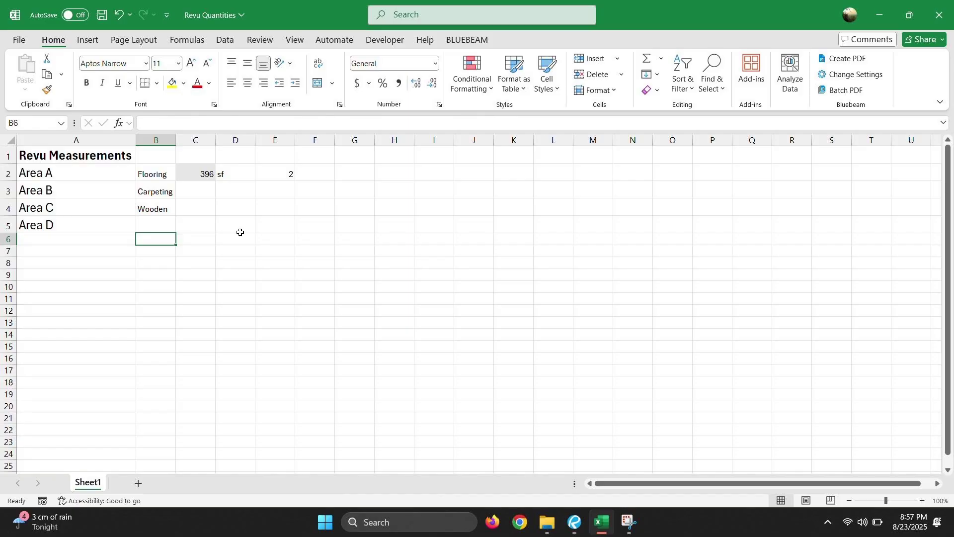
click(163, 223)
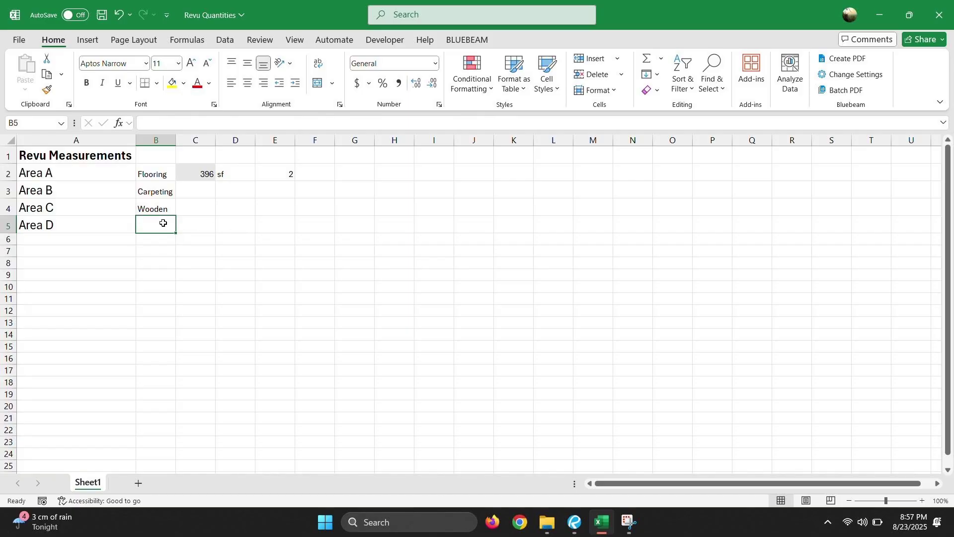
text(Tiling)
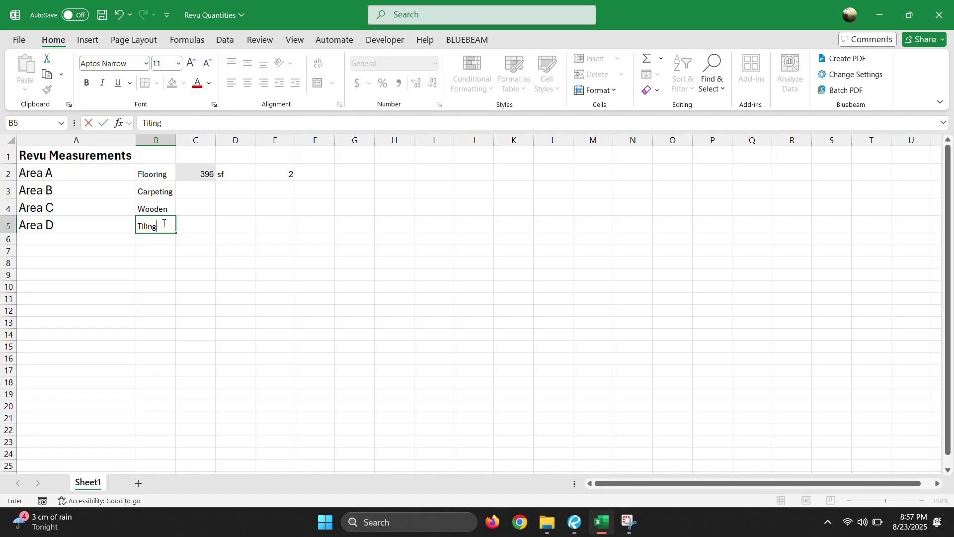
click(218, 237)
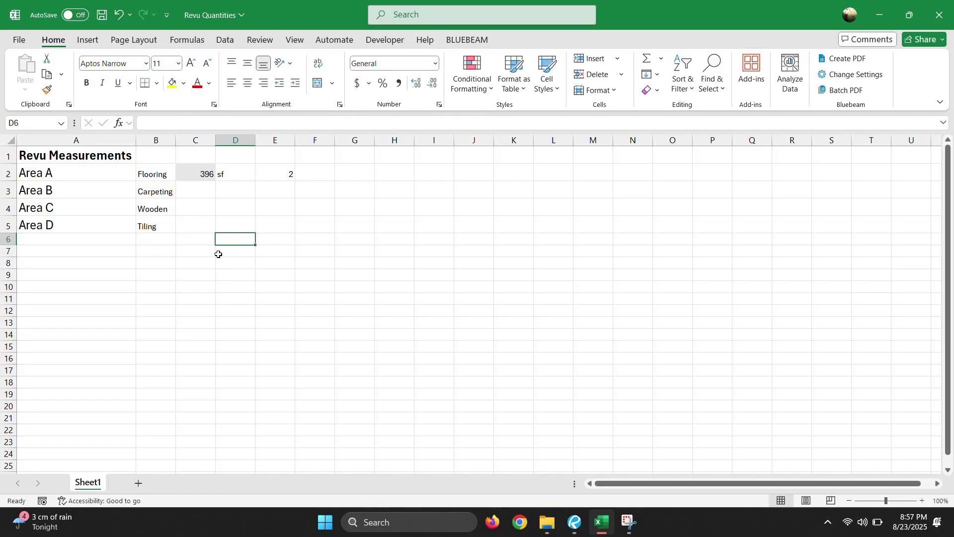
Switch to Revu and draw a new area measurement of about 83 sf over the small shaft west of Men's RR 258
key(alt+Tab)
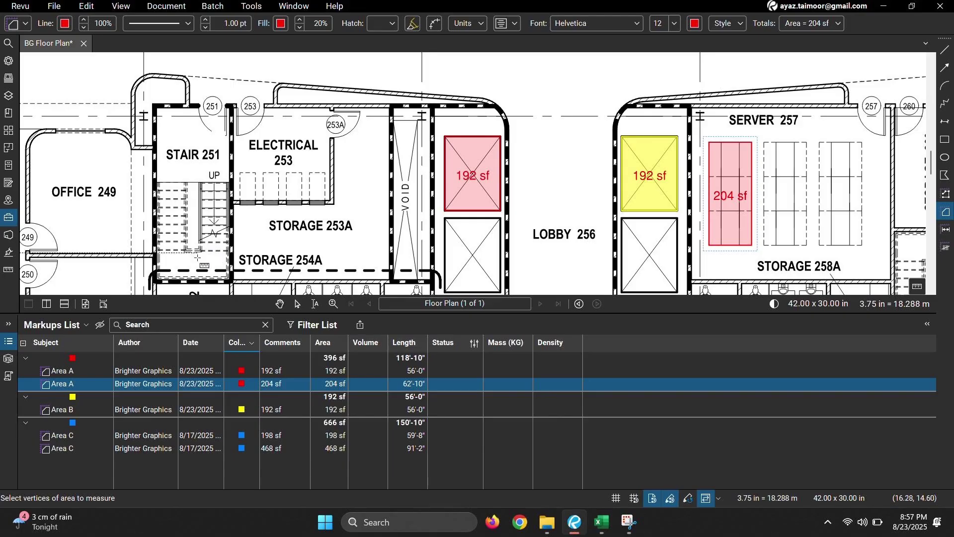
click(10, 342)
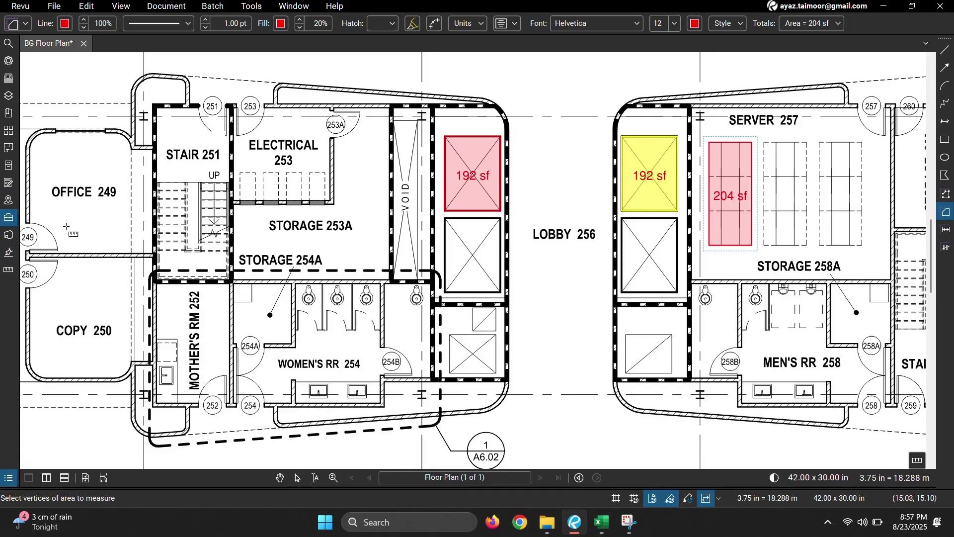
click(8, 270)
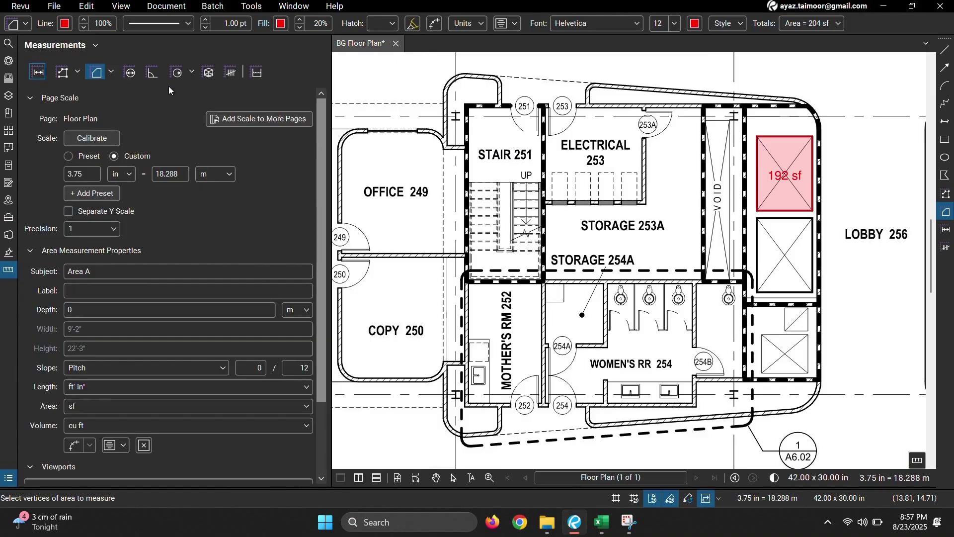
click(99, 74)
click(8, 271)
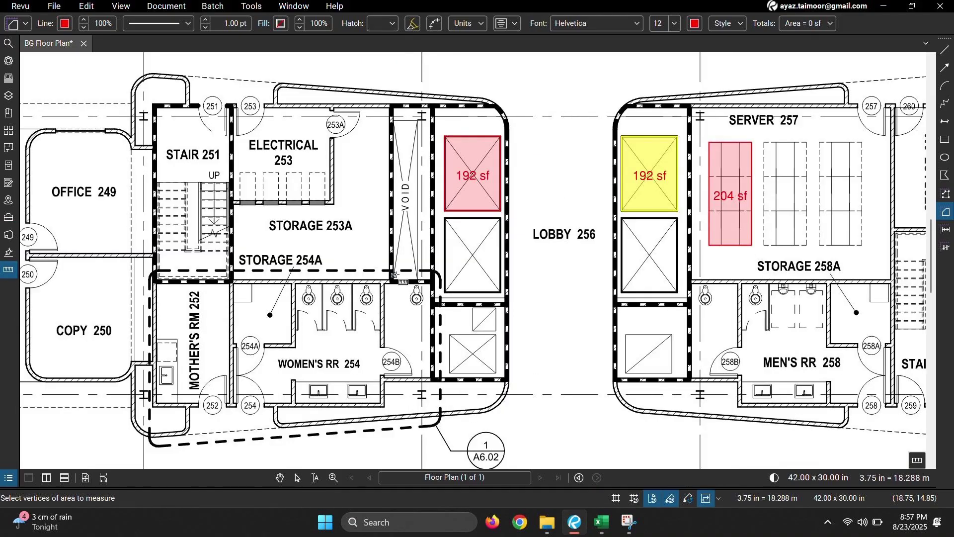
drag(626, 335, 672, 372)
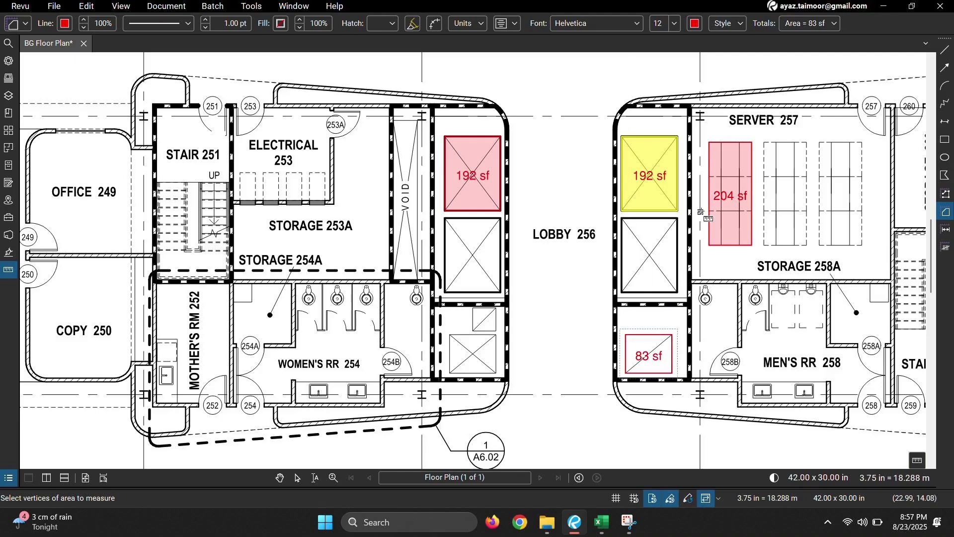
Give the new shaft measurement yellow text and a purple fill at 60% opacity
click(694, 24)
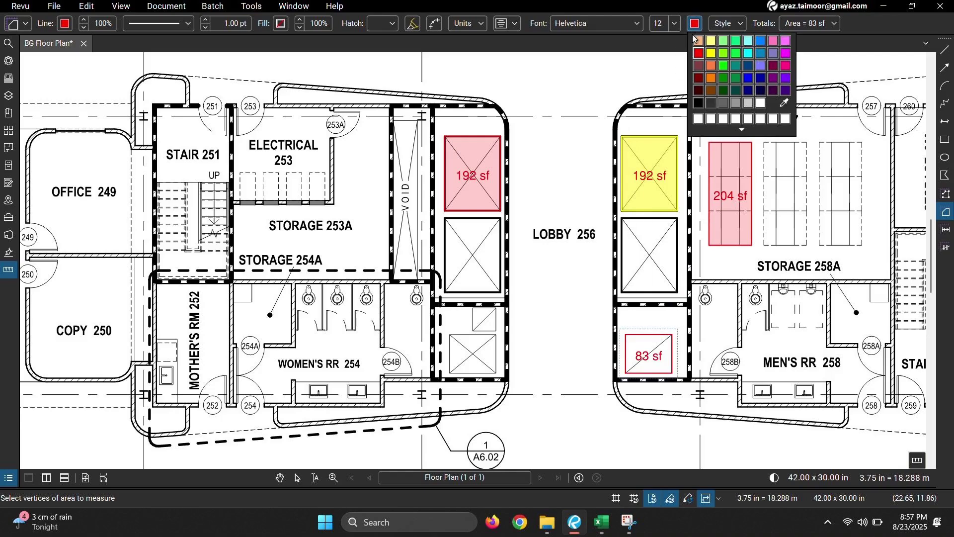
click(711, 53)
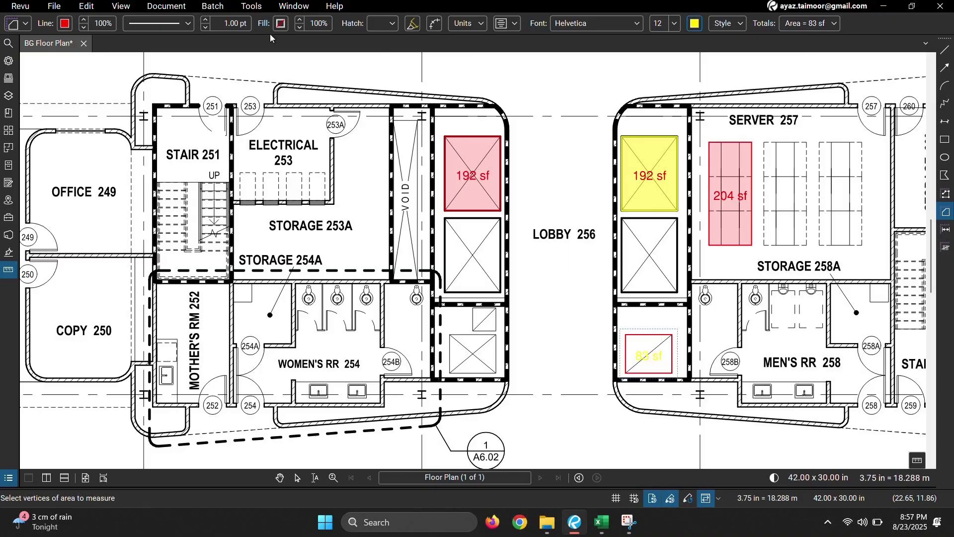
click(281, 23)
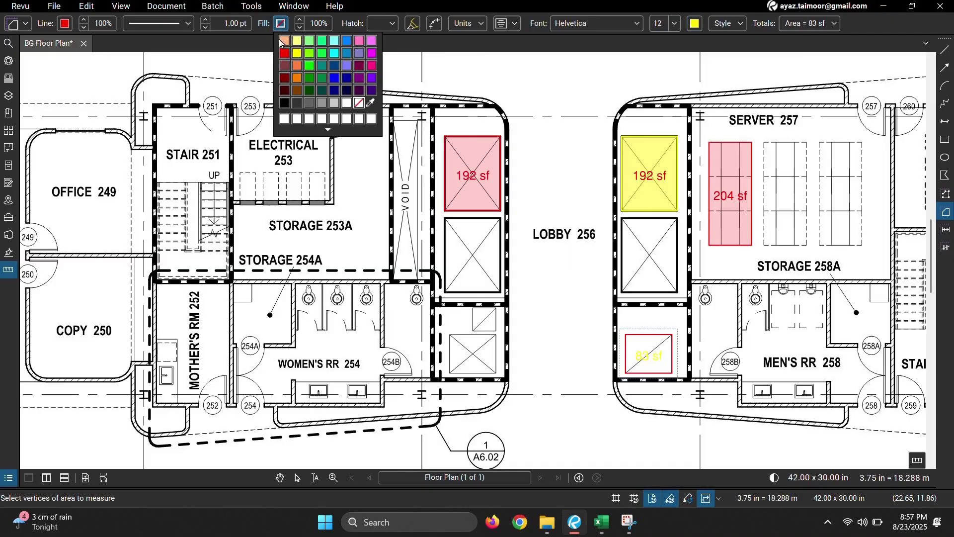
click(371, 78)
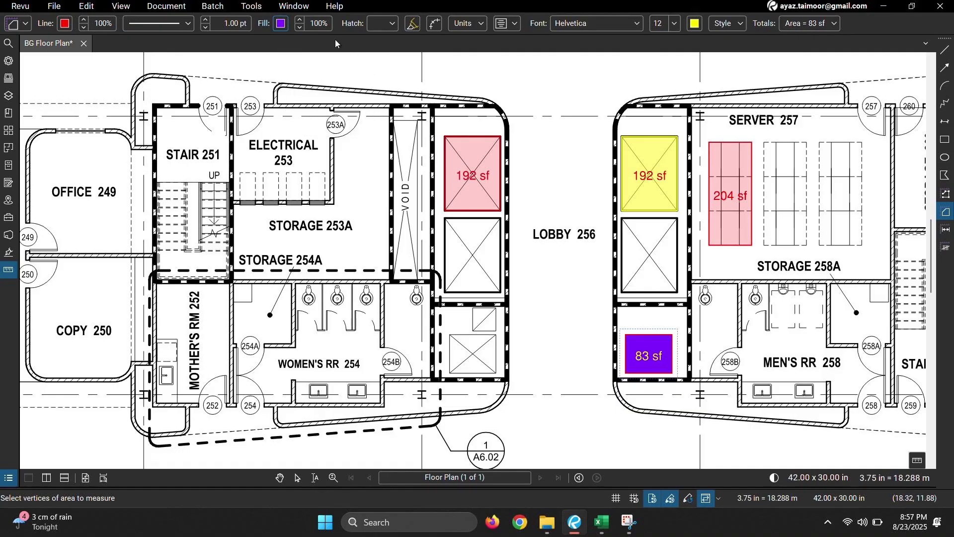
click(300, 28)
click(301, 28)
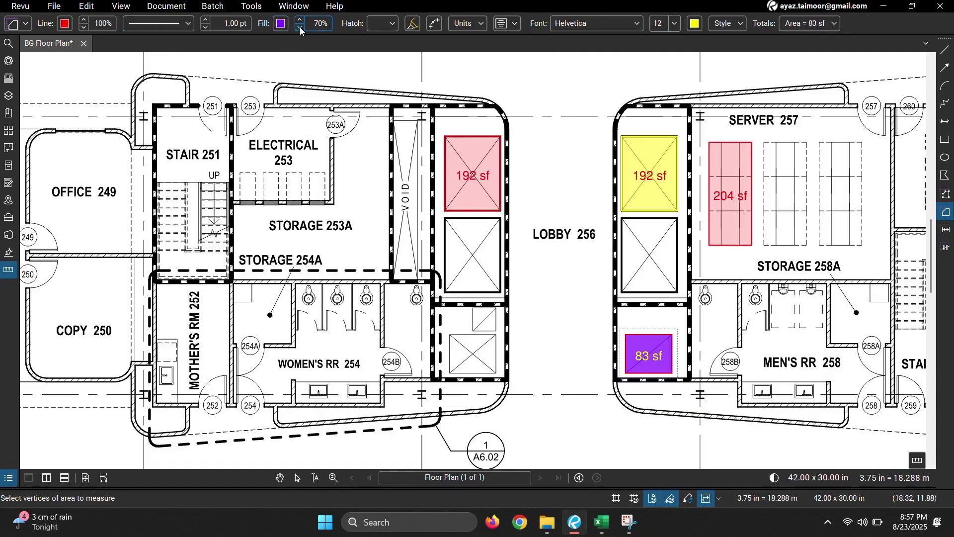
Add the purple area measurement to the Measurements tool set in the Tool Chest
click(298, 477)
click(647, 355)
right_click(648, 355)
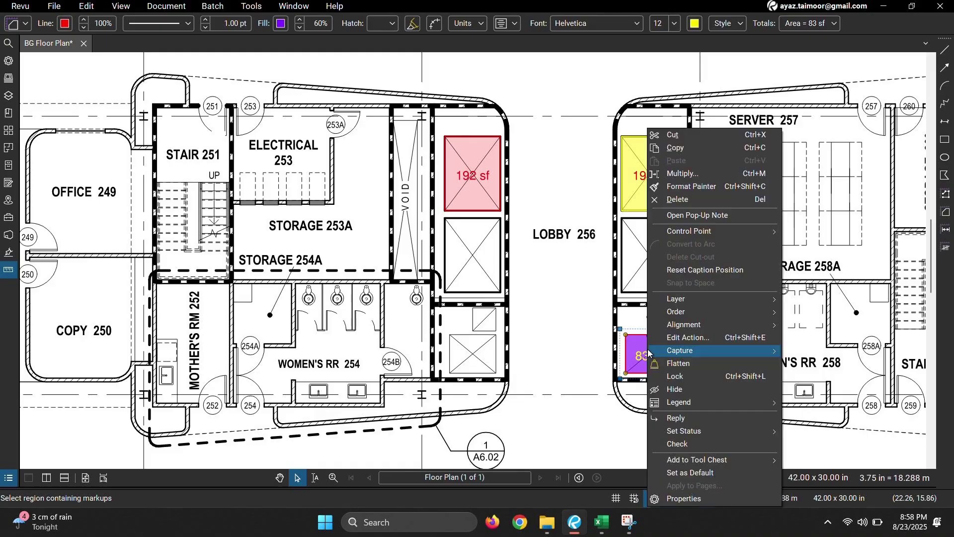
mouse_move(733, 461)
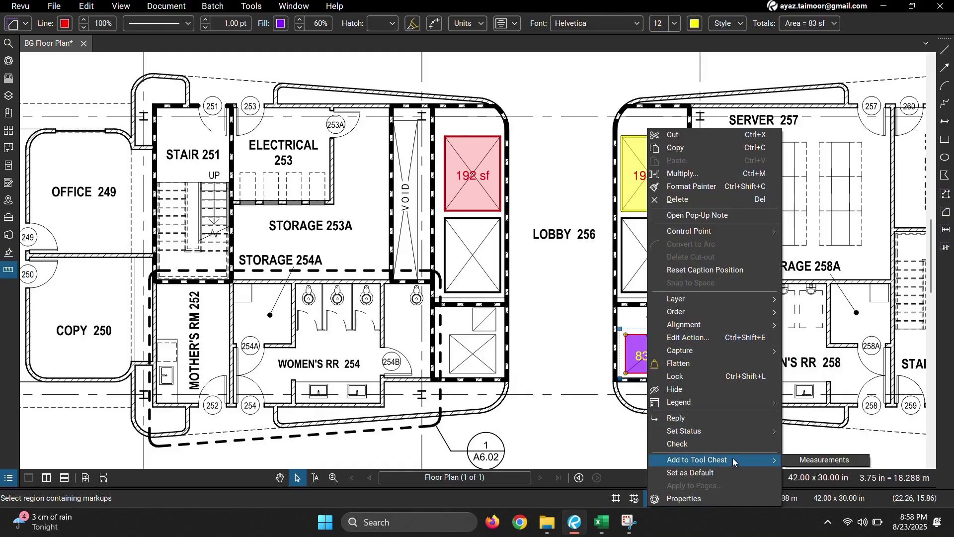
click(806, 460)
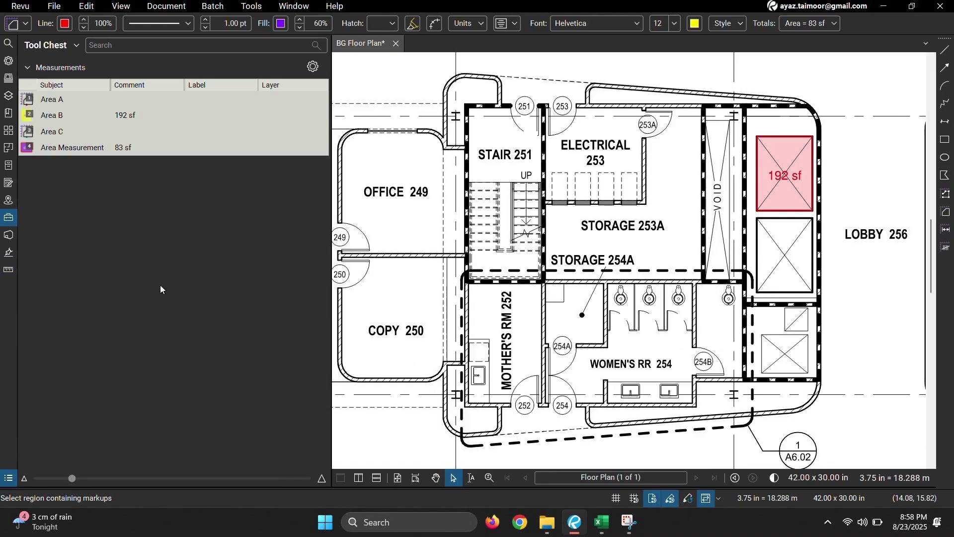
Rename the subject of the newly saved Area Measurement tool as Area D and leave markup placement
click(64, 148)
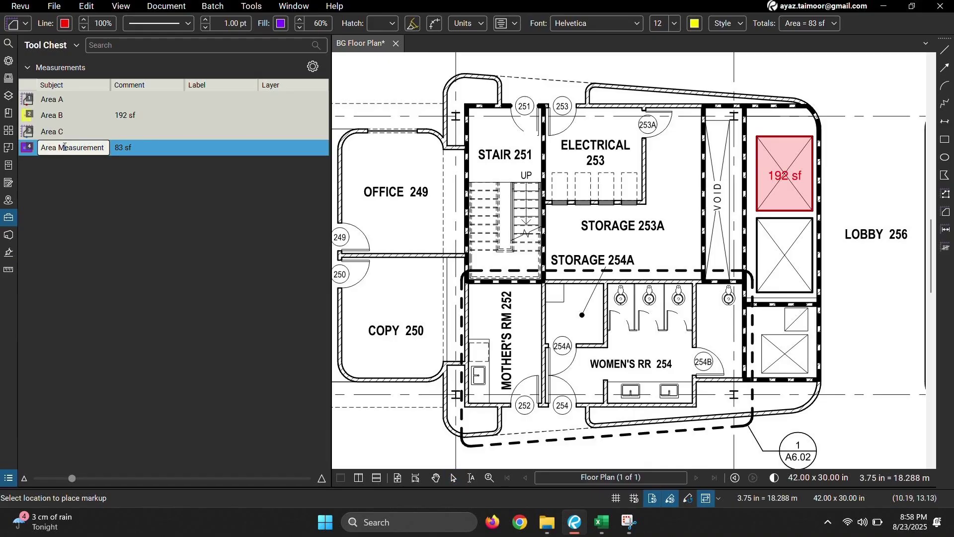
double_click(64, 148)
key(BackSpace)
key(BackSpace)
key(BackSpace)
key(BackSpace)
key(BackSpace)
key(BackSpace)
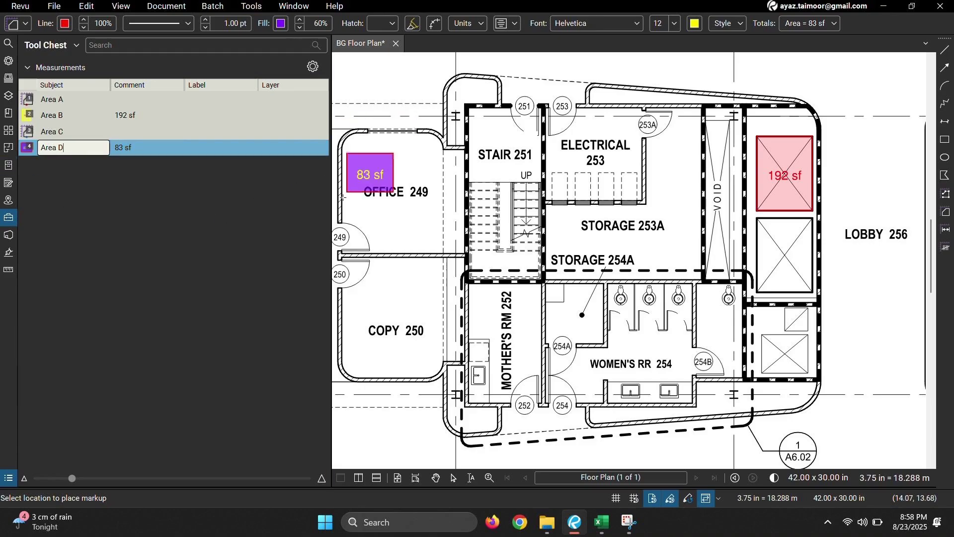
click(449, 478)
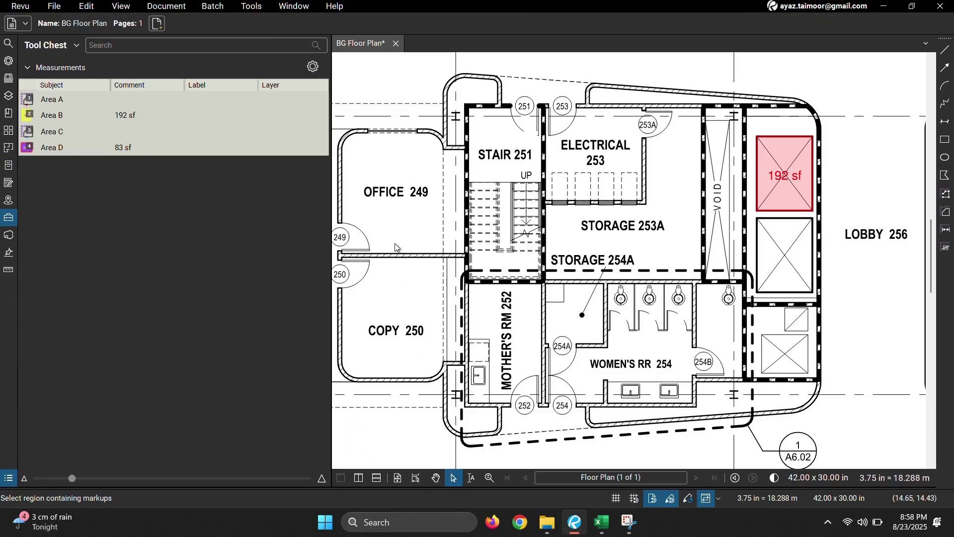
Save the BG Floor Plan PDF and switch back to the Revu Quantities workbook in Excel
key(ctrl+s)
key(alt+Tab)
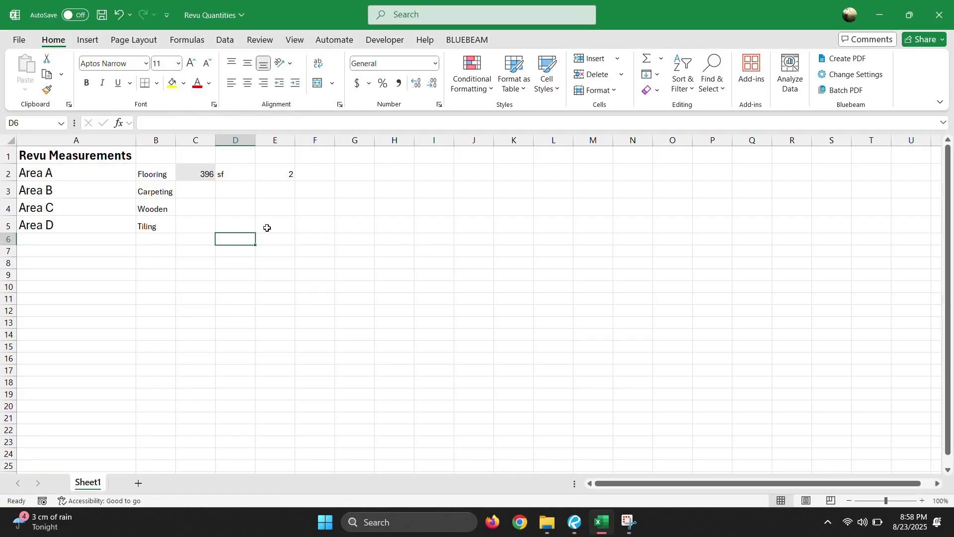
Create a Quantity Link in cell C5 for Area D, totaling Area for the subject Area Measurement
click(207, 225)
right_click(207, 227)
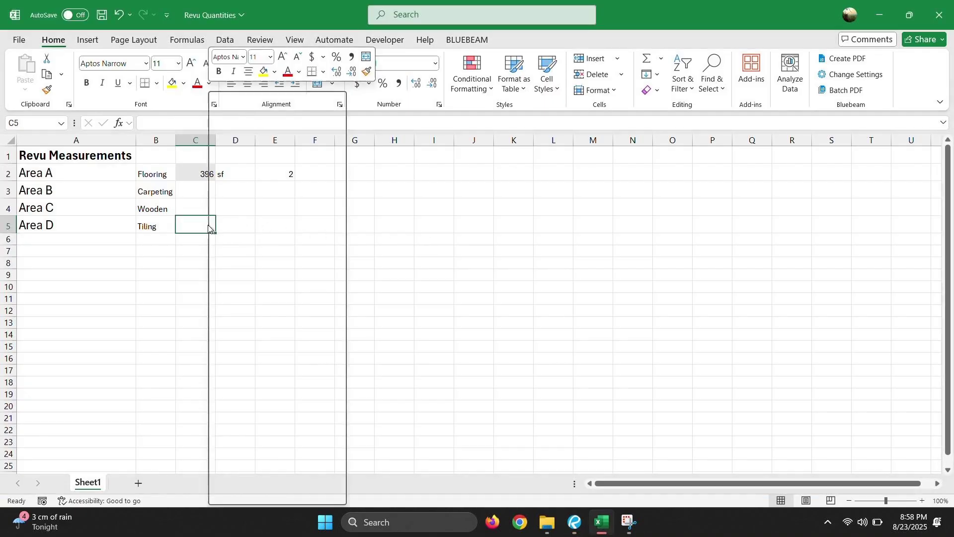
mouse_move(267, 128)
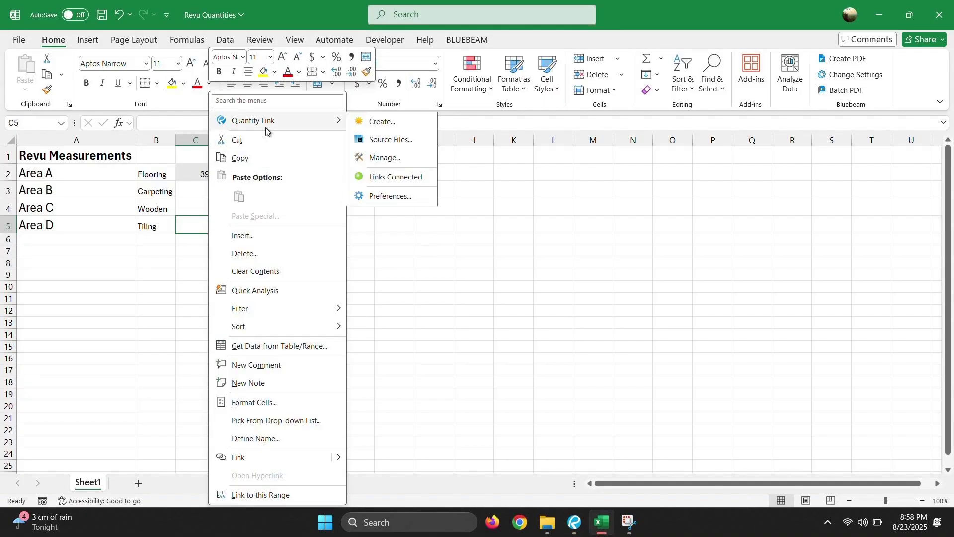
click(368, 124)
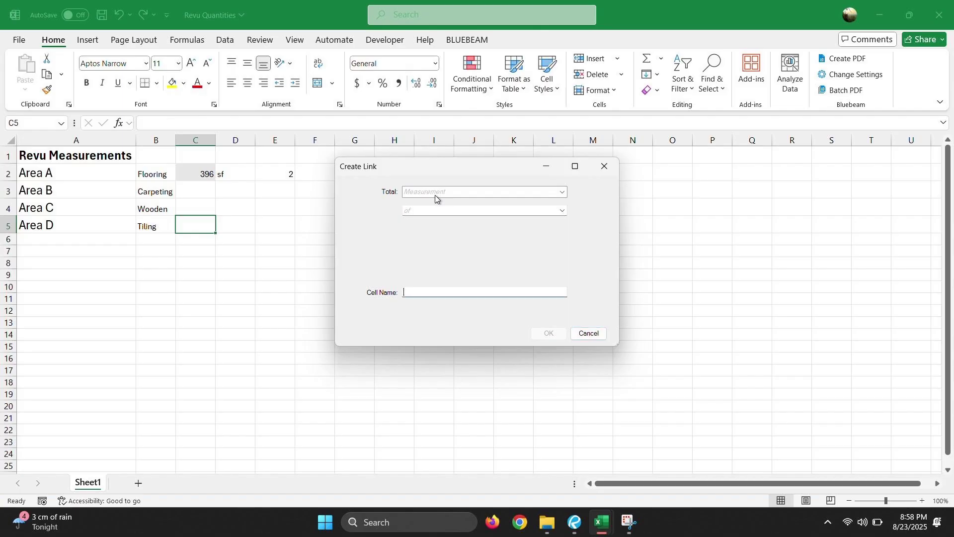
click(435, 194)
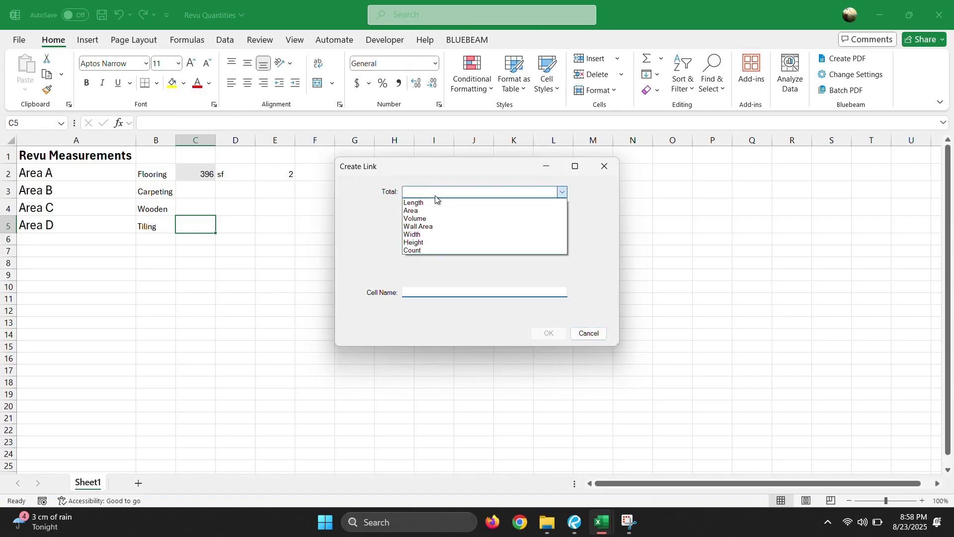
click(437, 207)
click(461, 211)
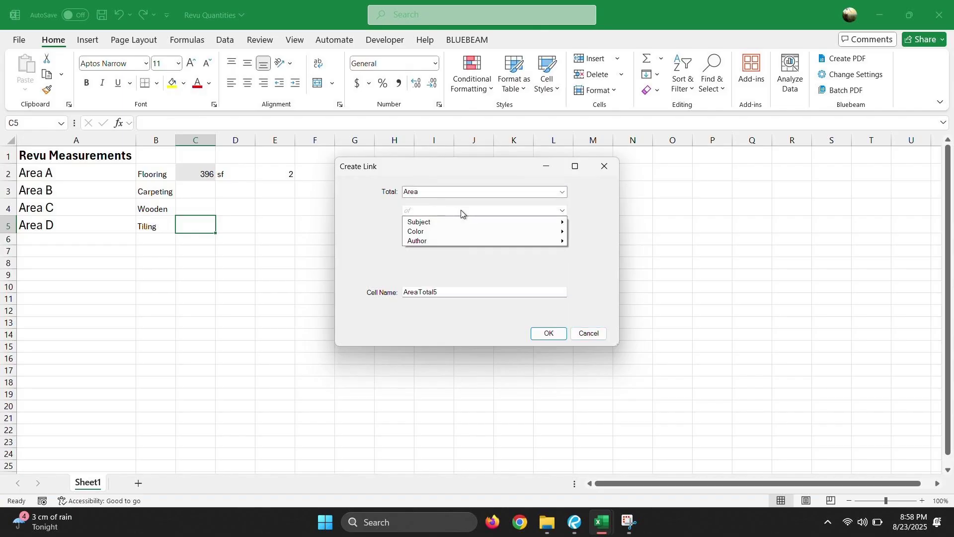
mouse_move(526, 221)
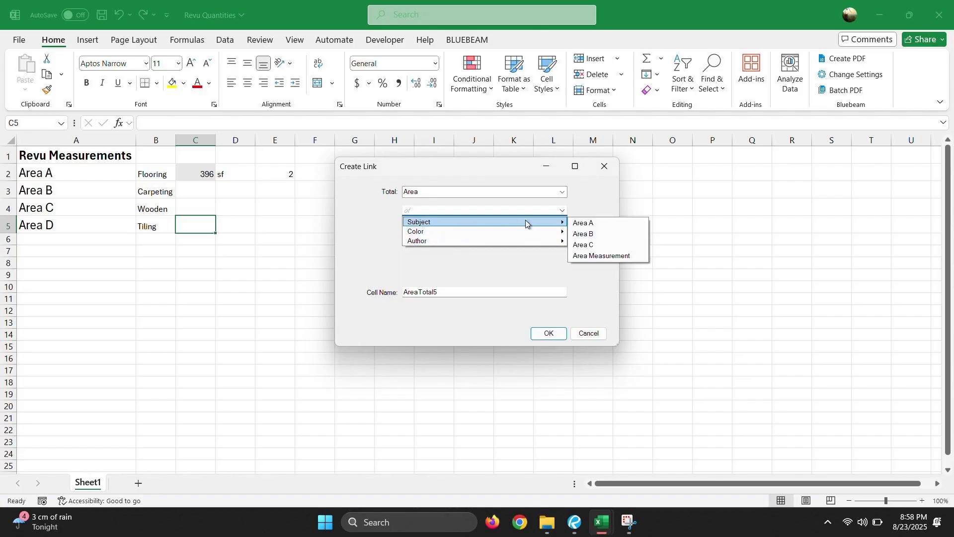
click(603, 259)
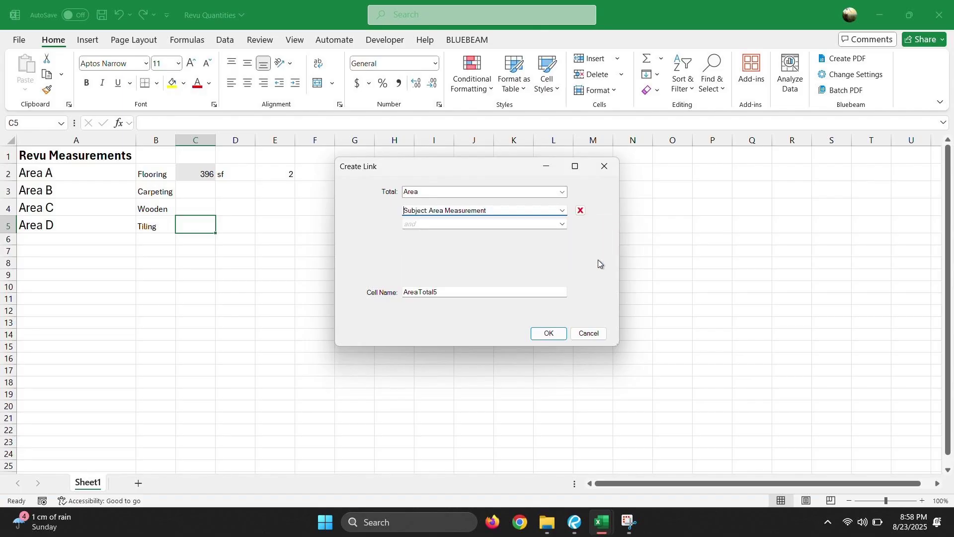
click(549, 332)
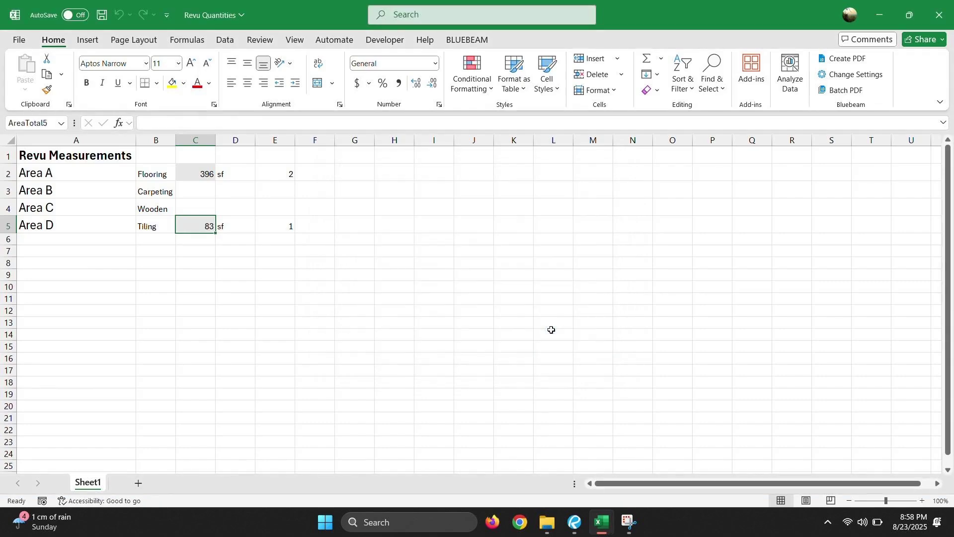
click(328, 271)
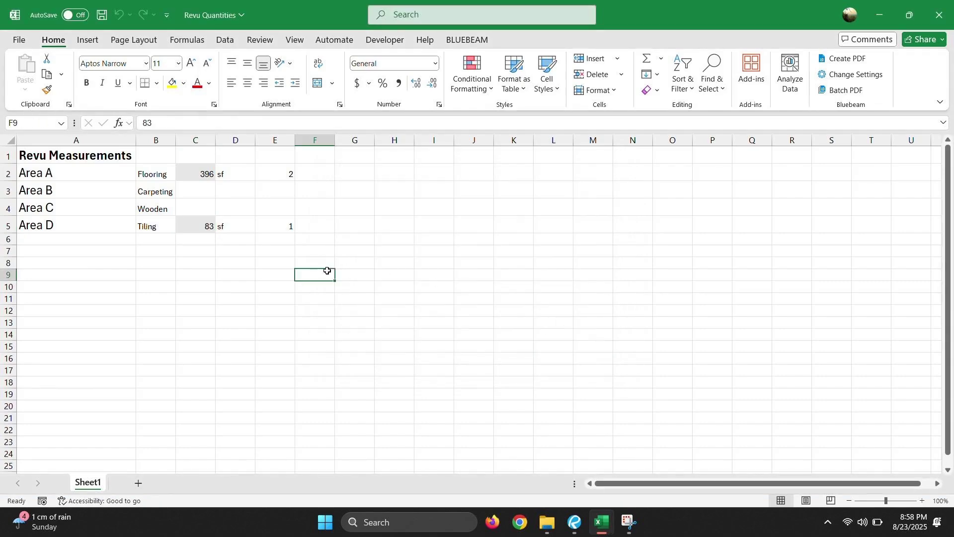
Switch to Bluebeam Revu and examine the purple shaft area measurement beside Lobby 256 to compare it with the linked cell
key(alt+Tab)
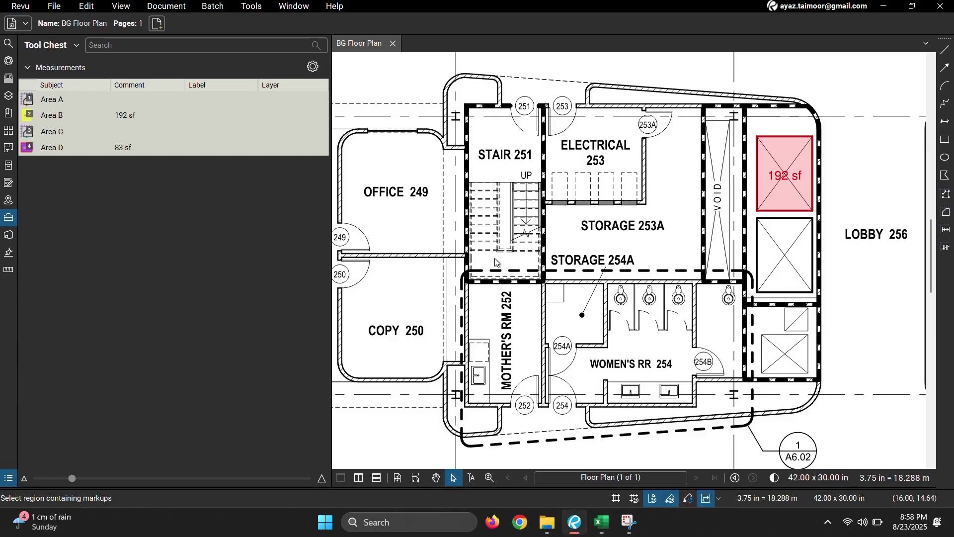
scroll(766, 258, down, 2)
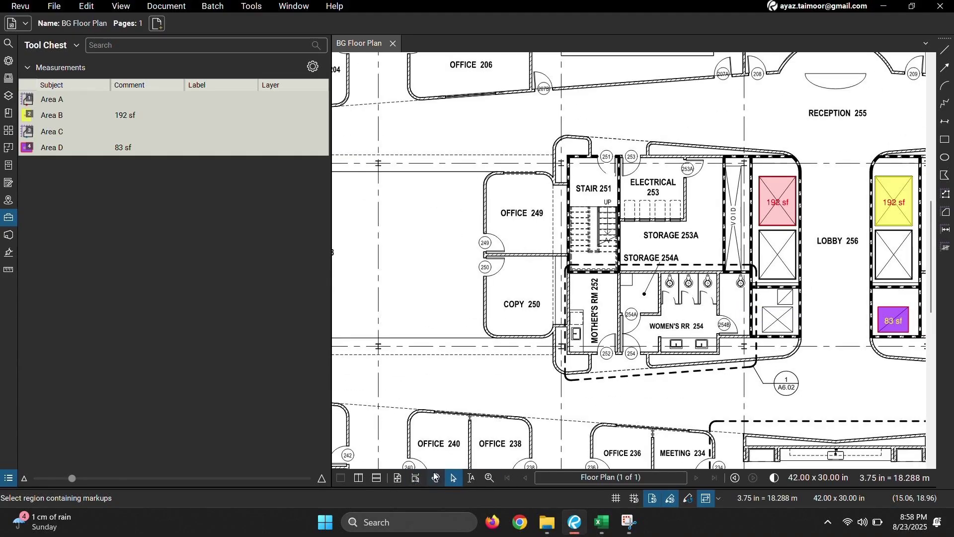
click(436, 478)
drag(774, 347, 559, 360)
scroll(707, 352, up, 3)
scroll(707, 353, up, 3)
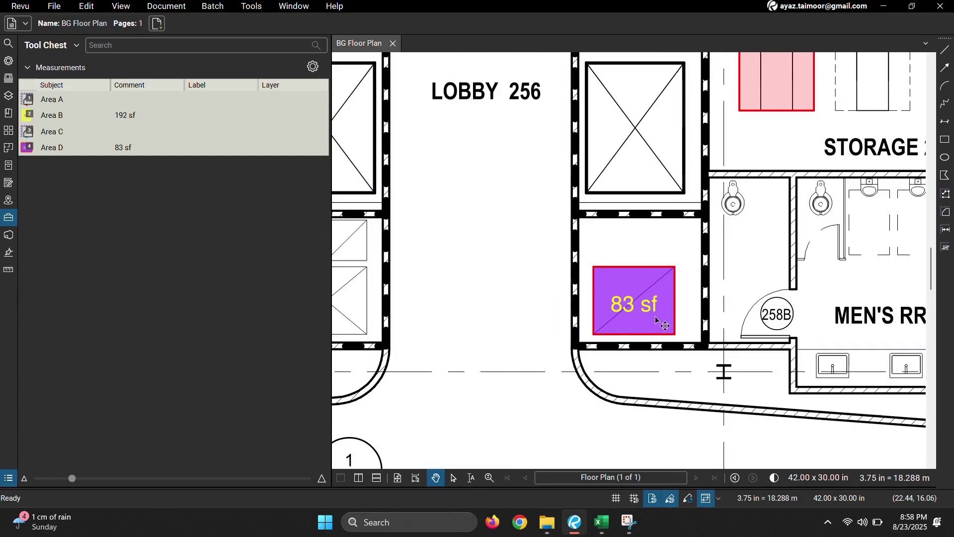
scroll(722, 301, down, 3)
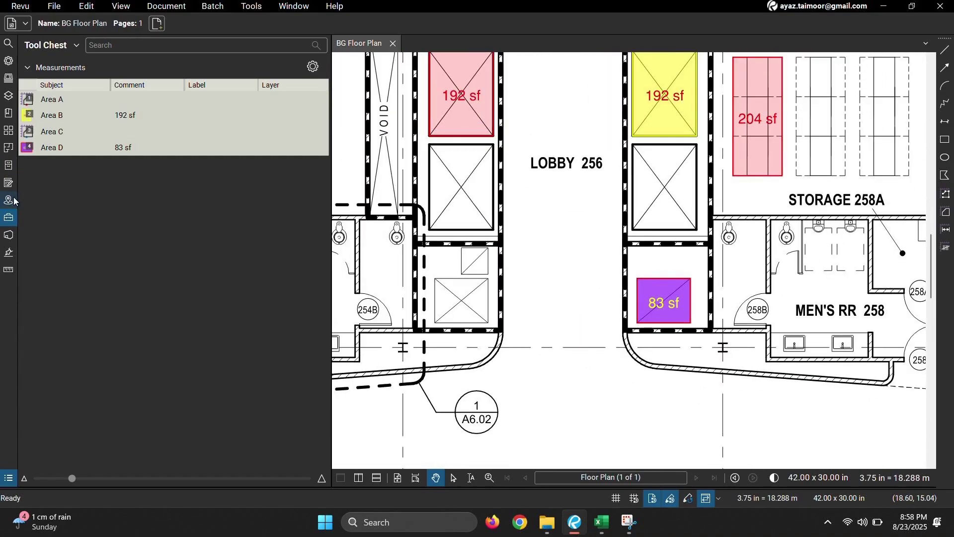
Hide the Tool Chest and look over the colored area measurements on both sides of Lobby 256
click(9, 217)
mouse_move(277, 194)
mouse_down()
mouse_move(297, 266)
mouse_move(393, 250)
mouse_up()
scroll(297, 266, down, 3)
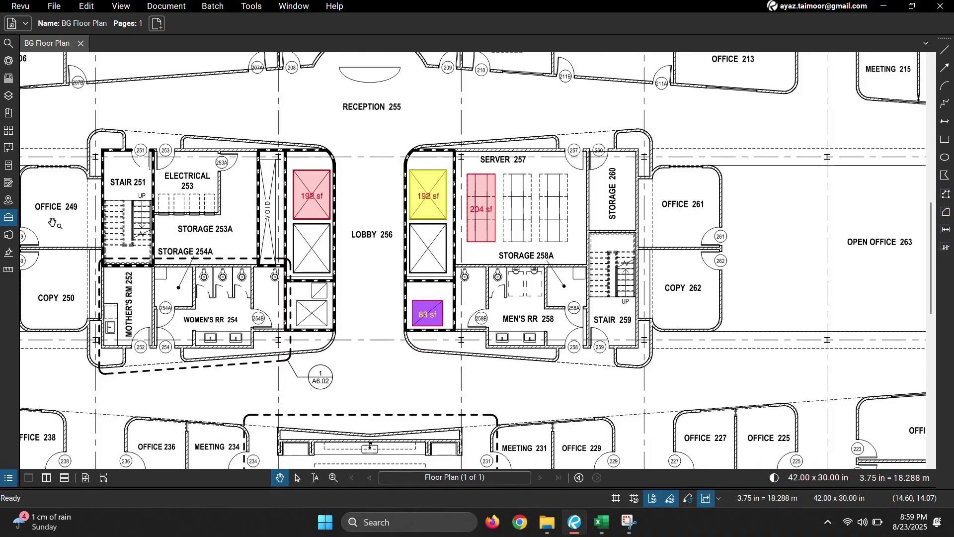
mouse_move(185, 253)
mouse_down()
mouse_move(201, 277)
mouse_move(181, 247)
mouse_up()
scroll(239, 273, up, 3)
drag(251, 294, 252, 302)
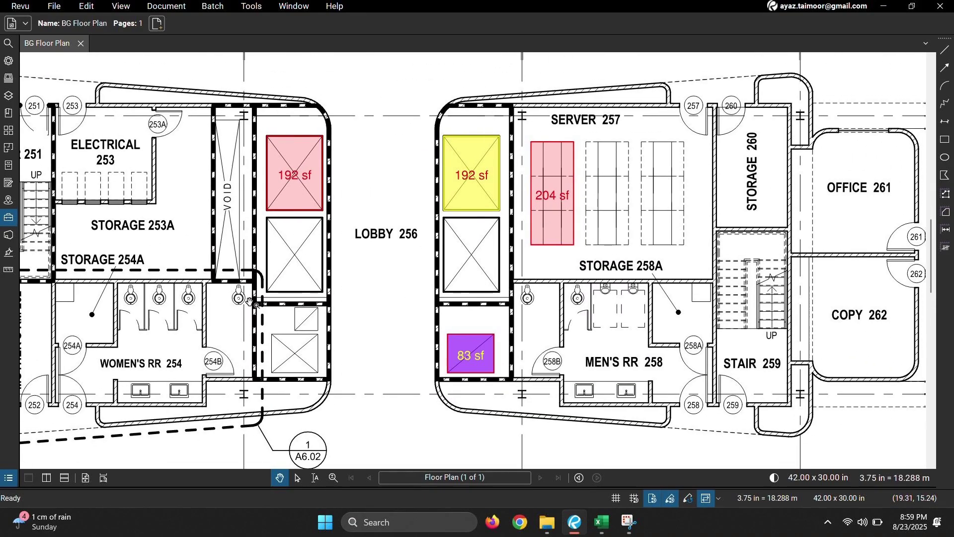